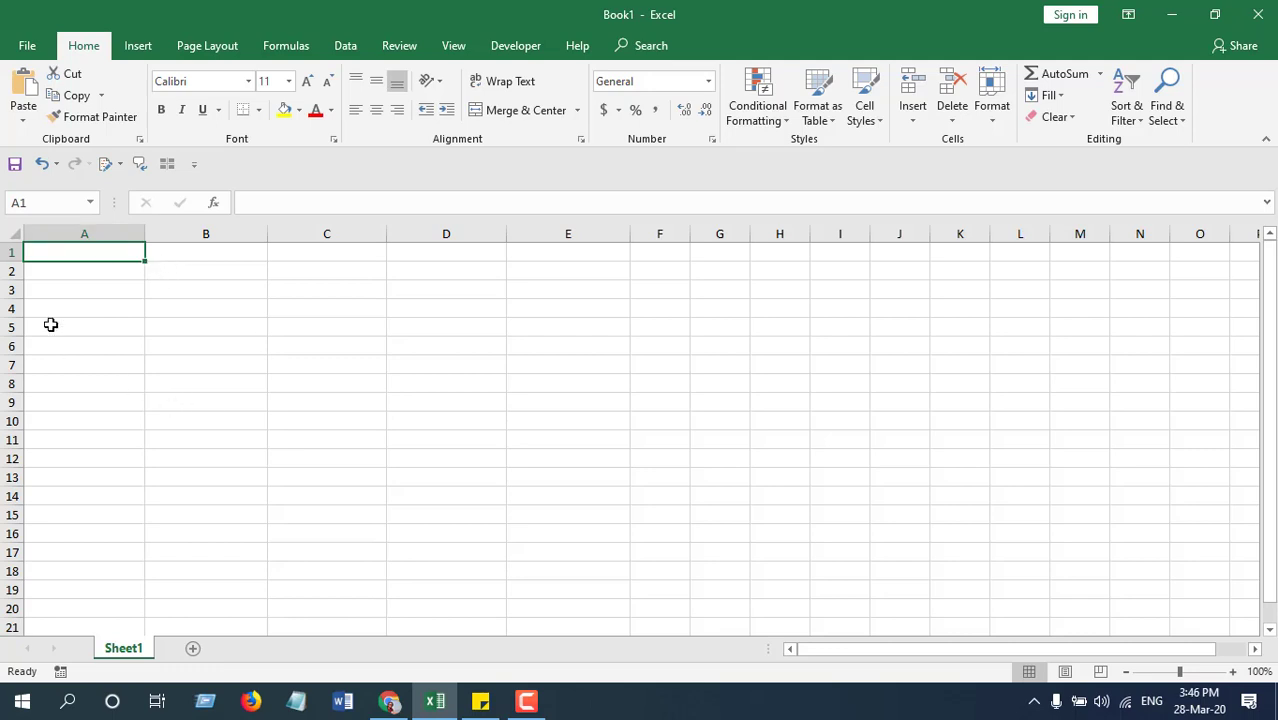
Attach the comment 'Please subscribe' to cell C3 using Shift+F2
left_click(306, 291)
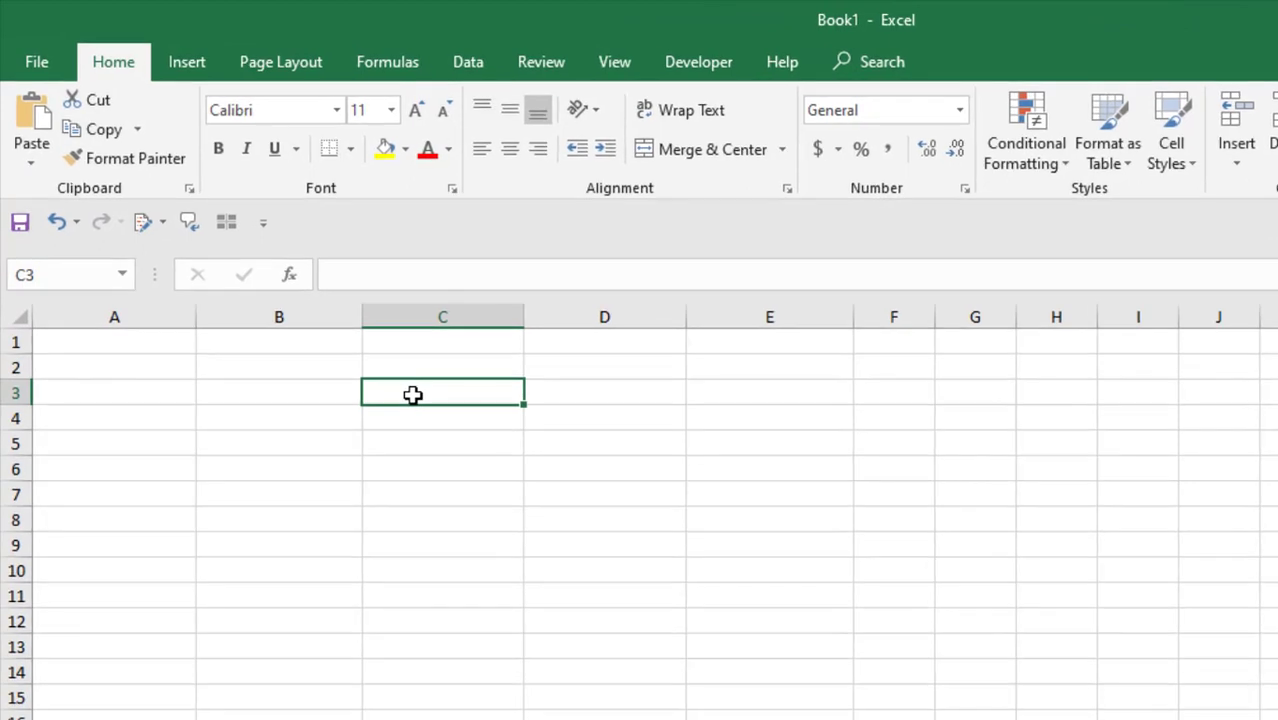
key("shift+F2")
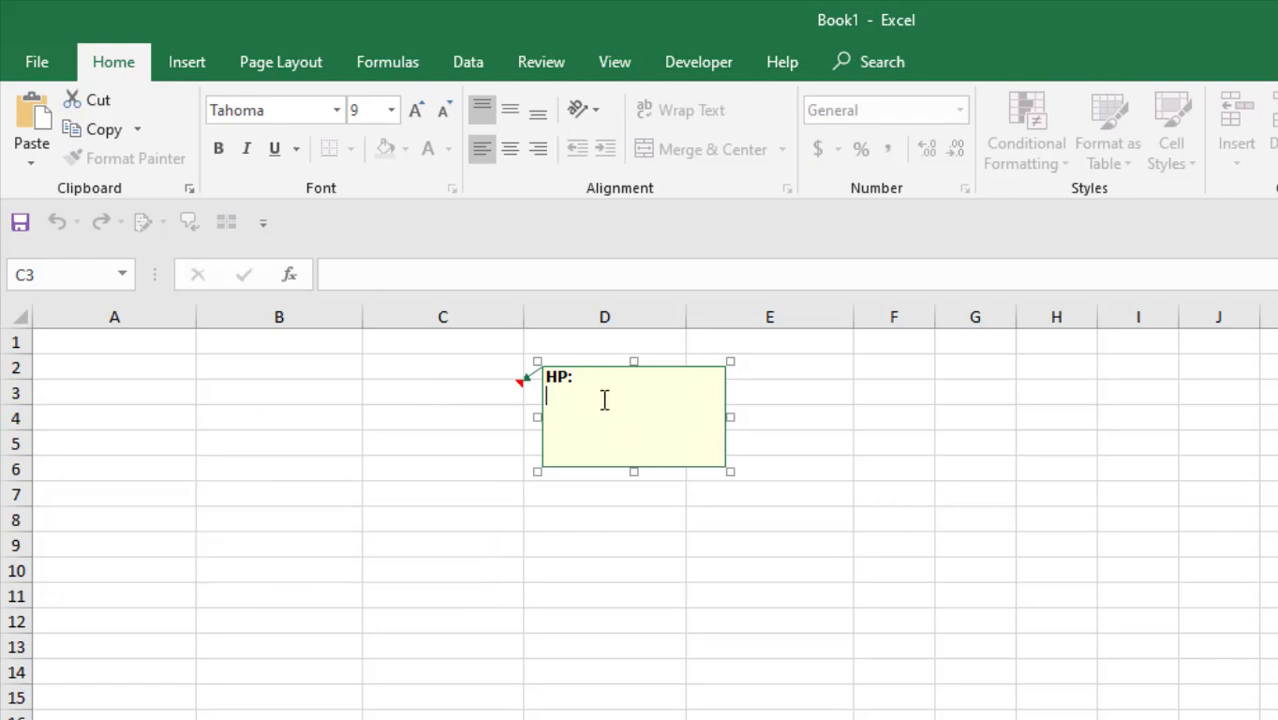
type("Please subscribe")
left_click(684, 601)
left_click(472, 392)
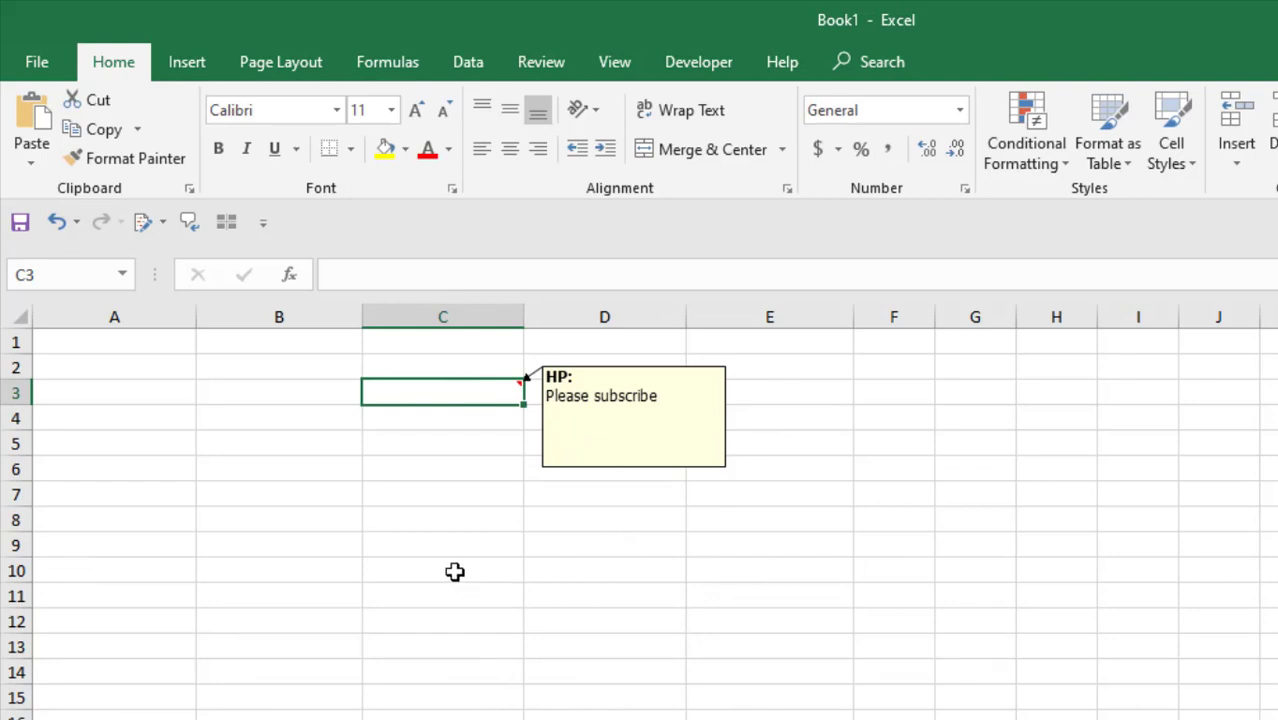
left_click(376, 517)
Insert the comment 'Excel 10 tutorial' on cell C8 from the right-click menu
right_click(376, 517)
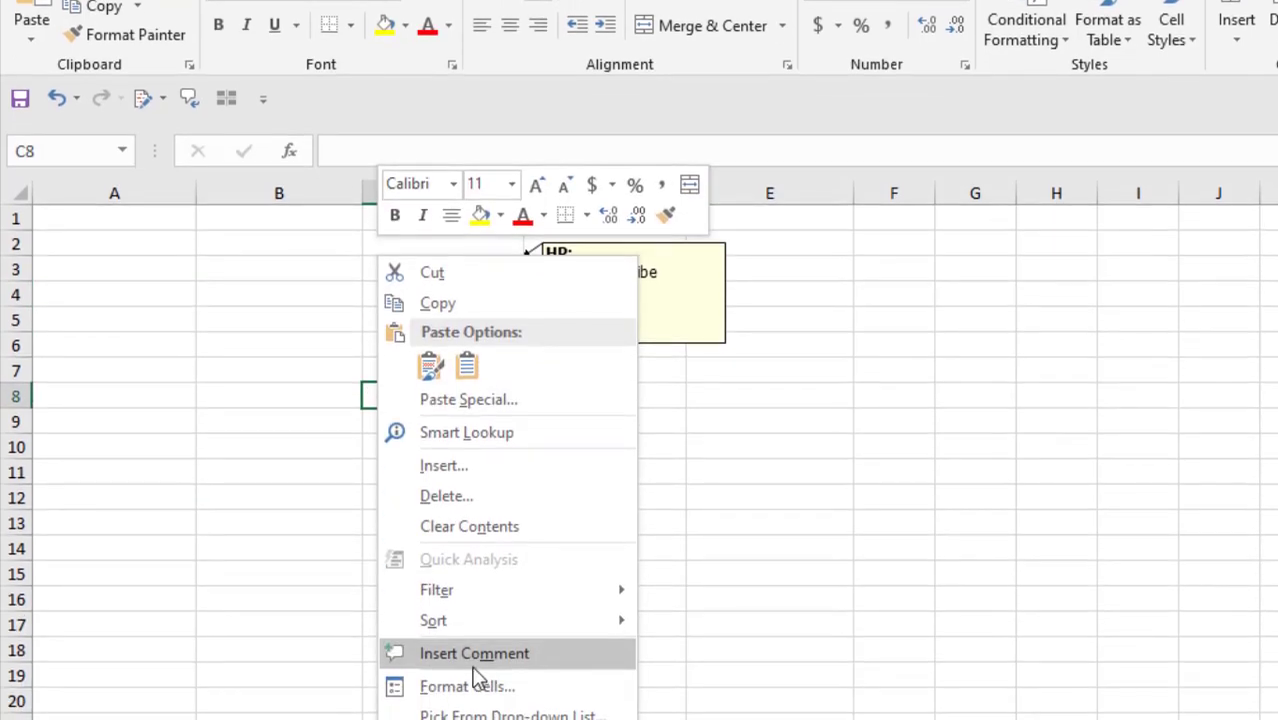
left_click(536, 655)
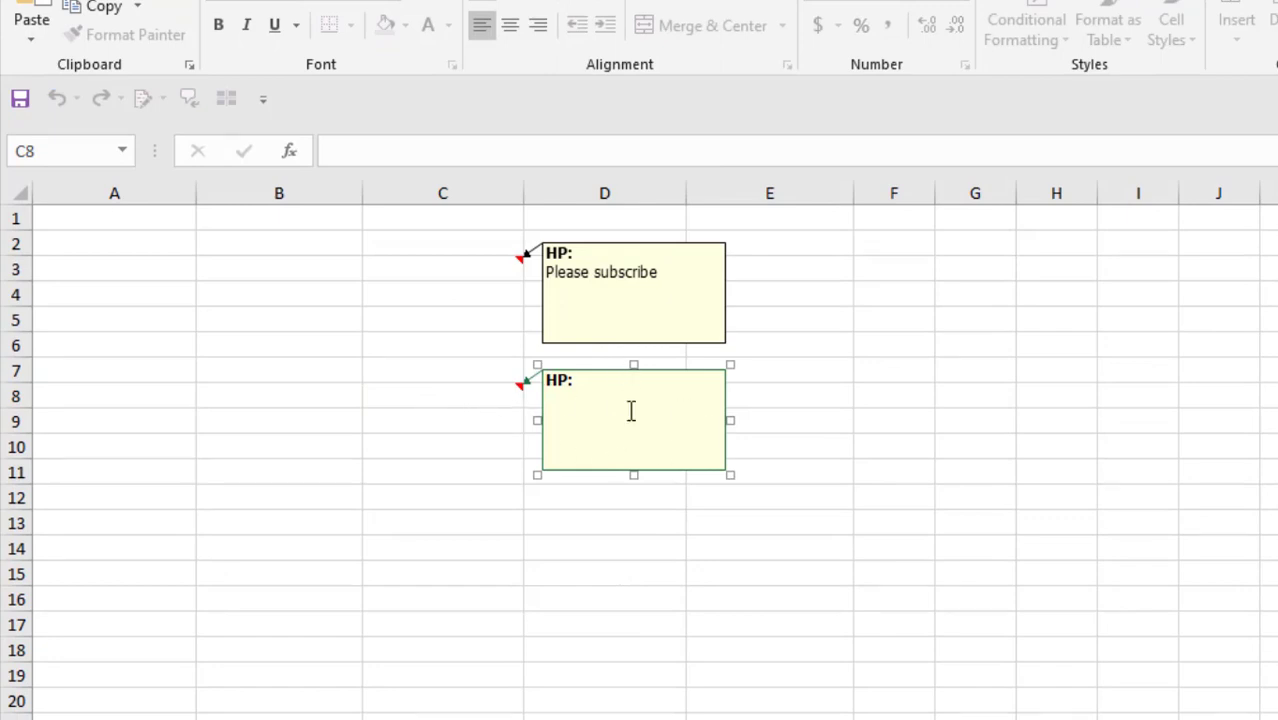
type("Excel 10 tutorial")
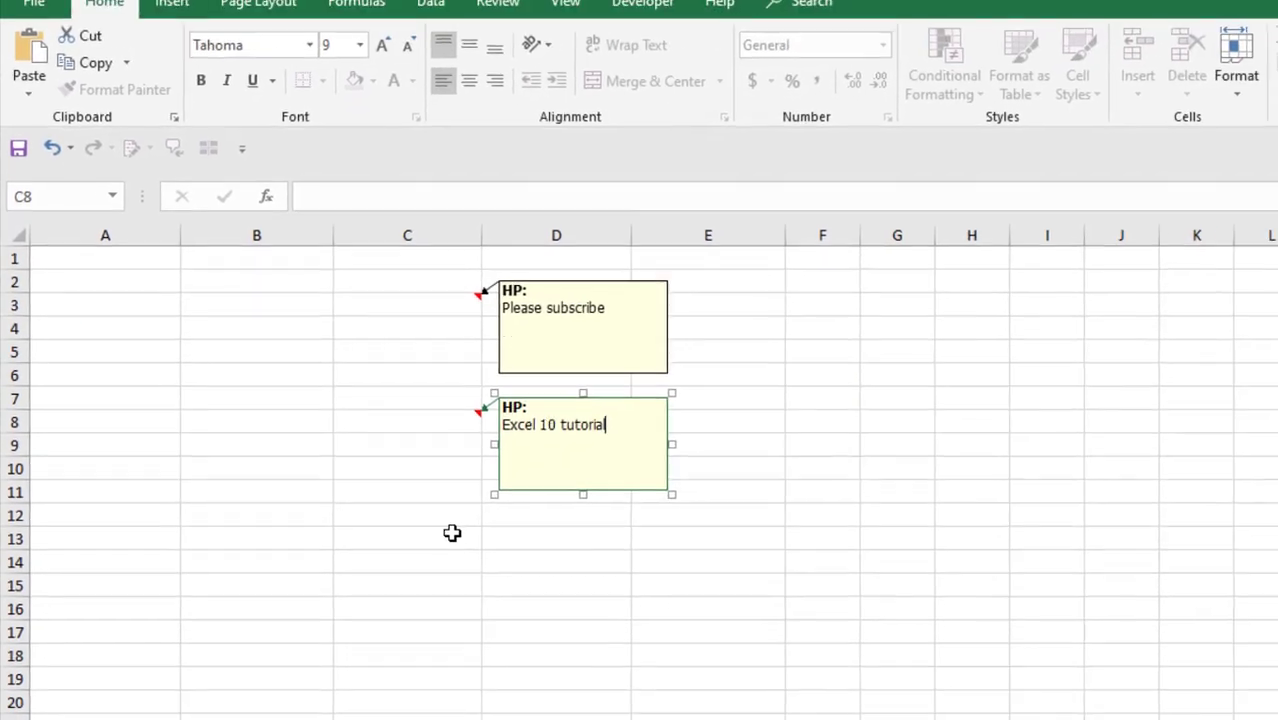
left_click(452, 533)
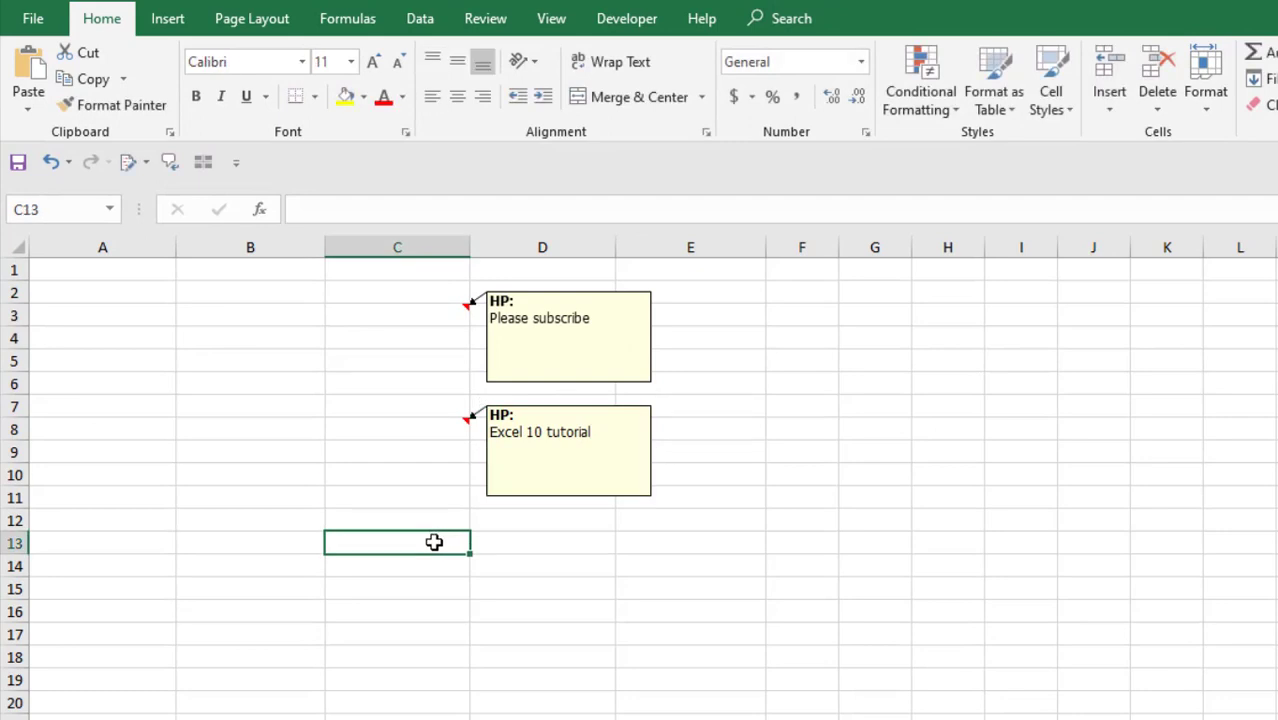
Add the comment '3 ways to add comment' to C13 via Review > New Comment
left_click(485, 18)
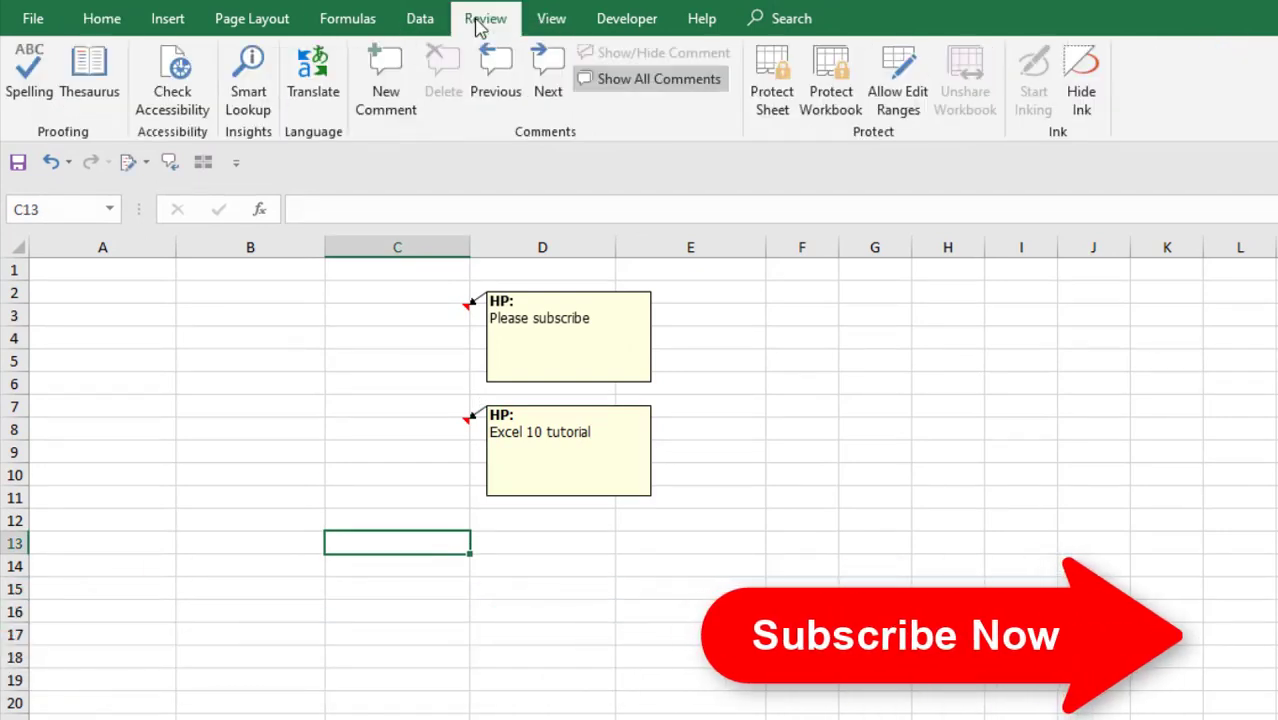
left_click(398, 100)
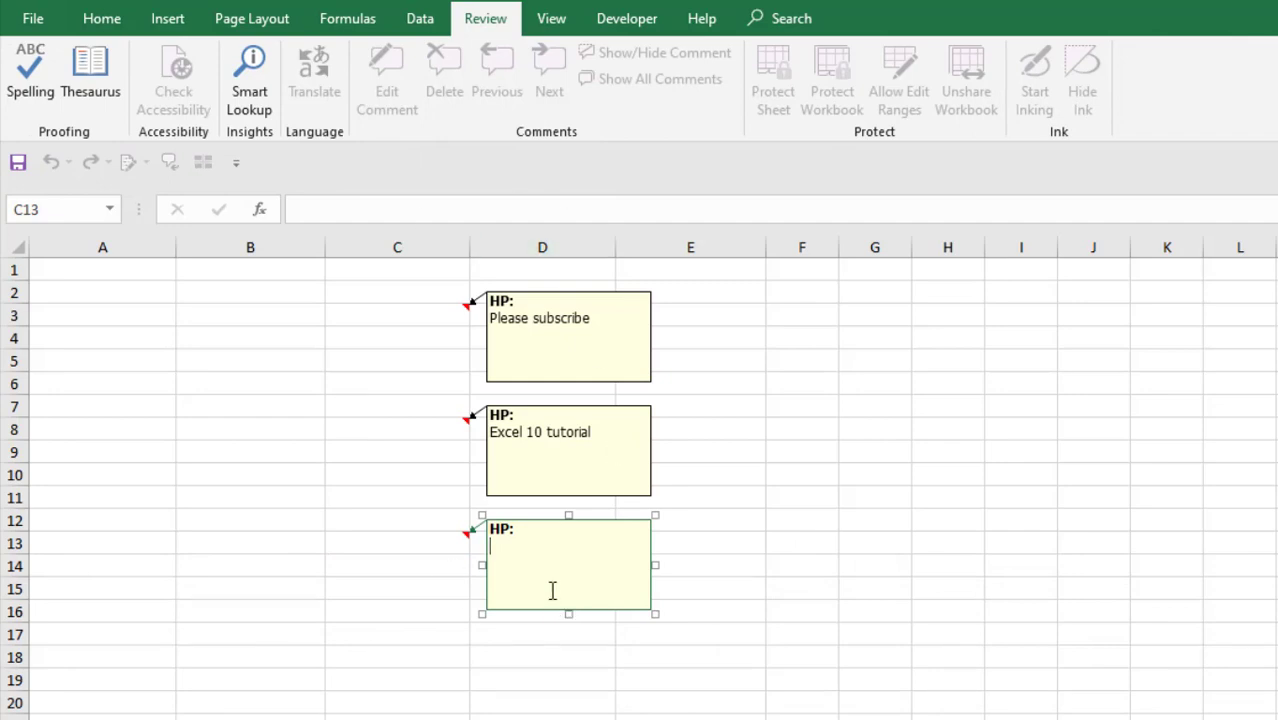
left_click(699, 585)
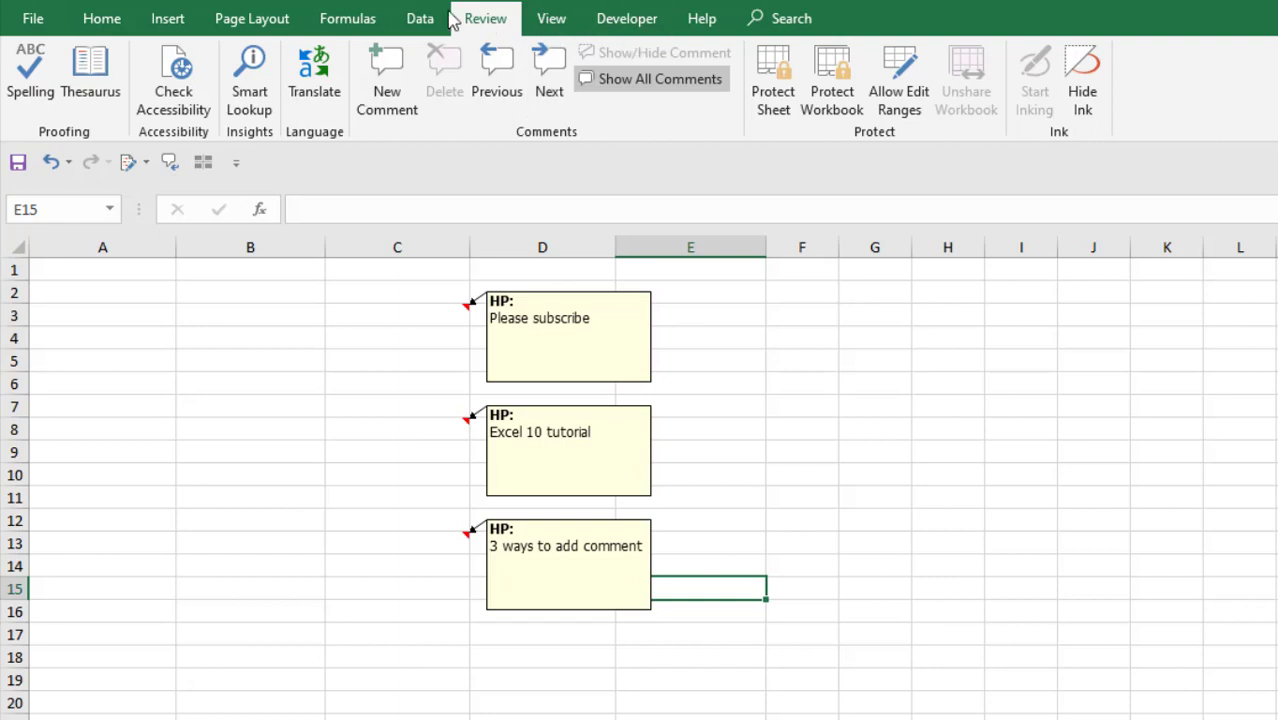
Turn off Show All Comments and pin C3's 'Please subscribe' comment permanently visible
left_click(664, 85)
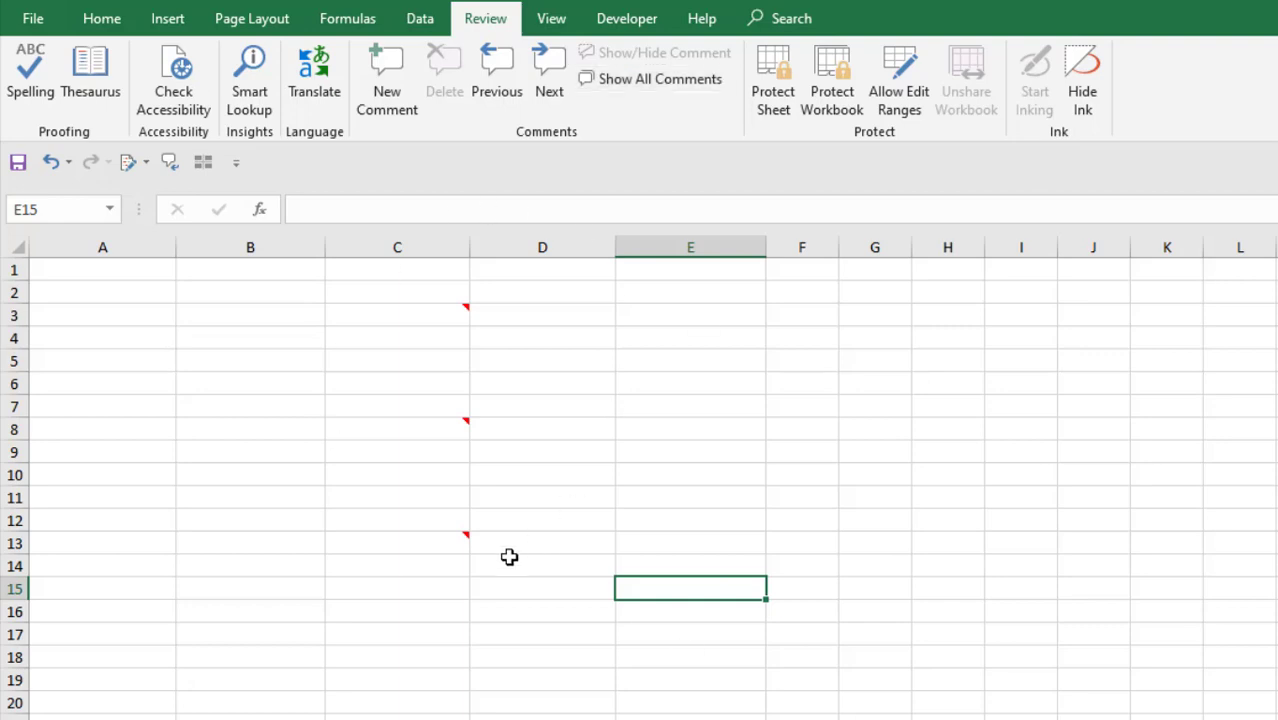
mouse_move(443, 317)
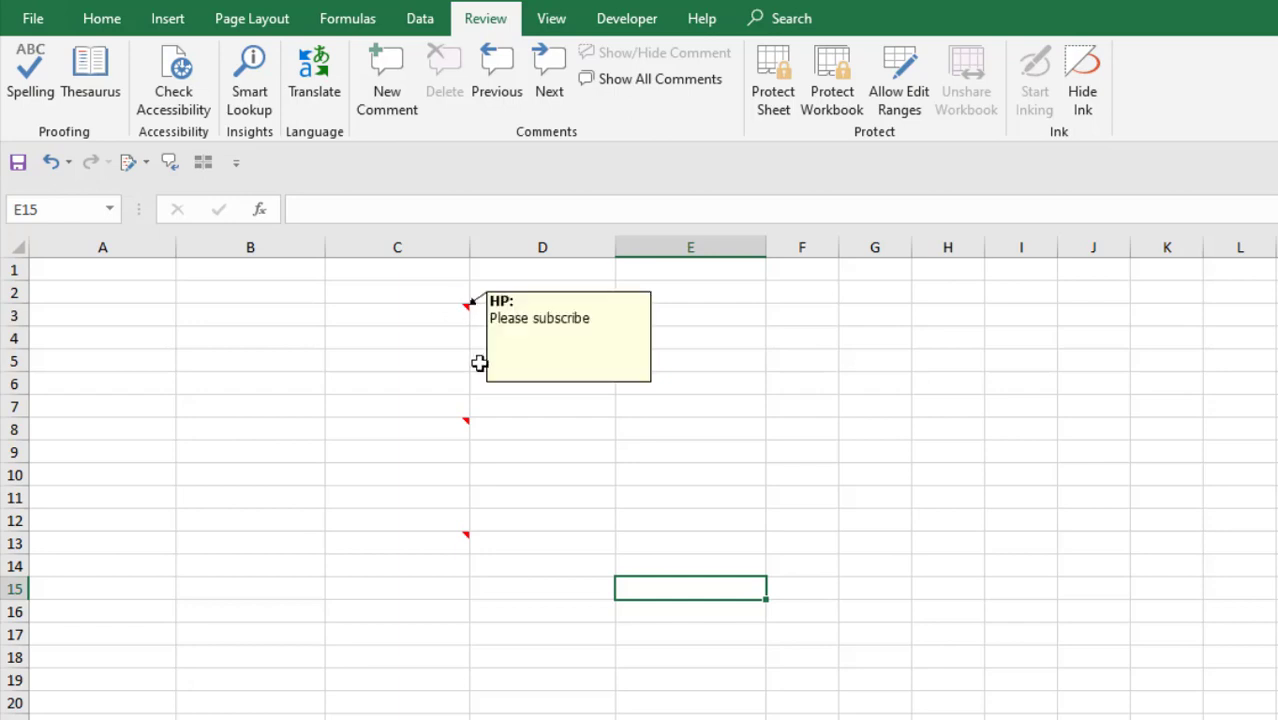
left_click(434, 312)
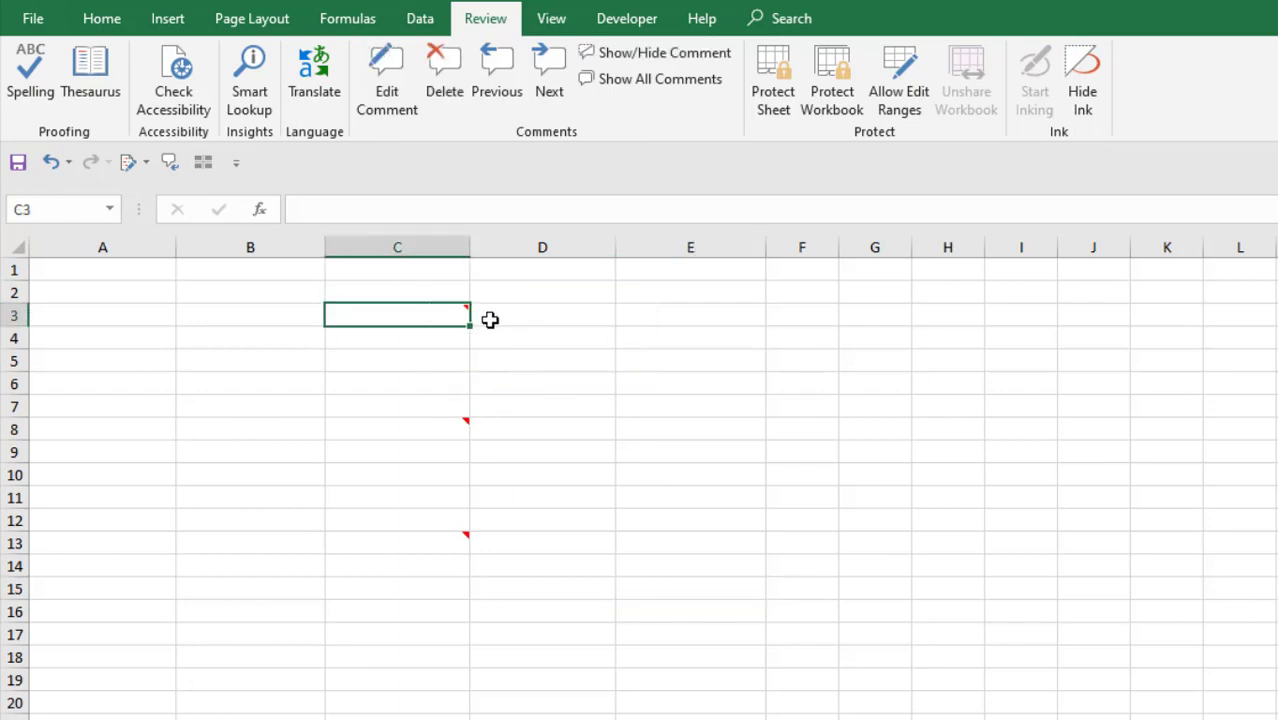
key("Down")
key("Down")
key("Down")
key("Down")
key("Down")
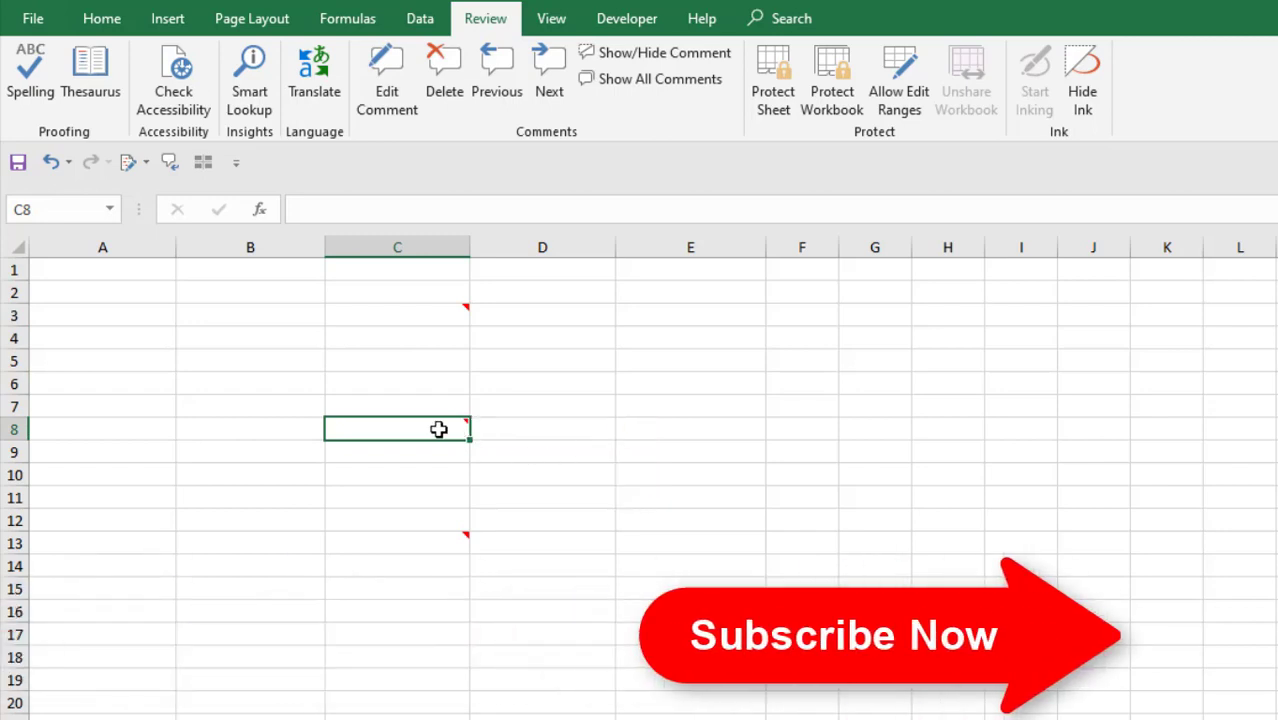
left_click(418, 313)
left_click(665, 55)
left_click(665, 55)
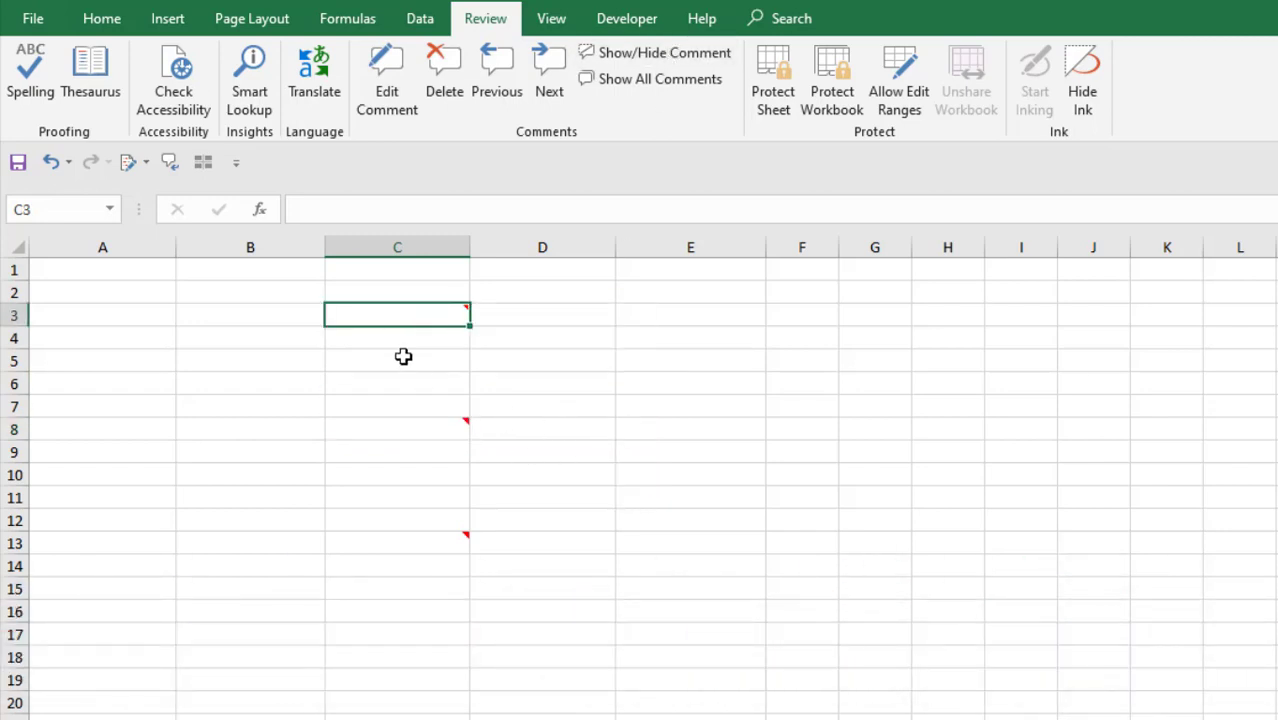
mouse_move(416, 305)
left_click(686, 57)
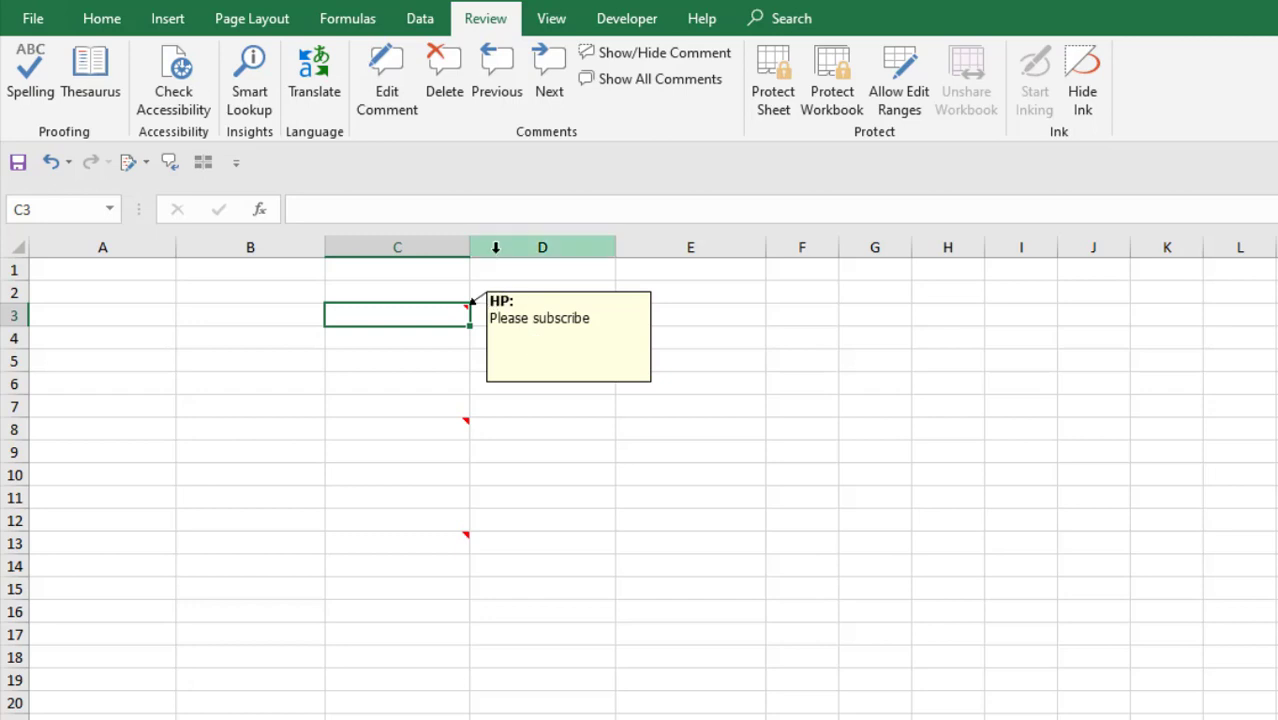
Open C3's 'Please subscribe' comment for editing, then close it again
left_click(497, 542)
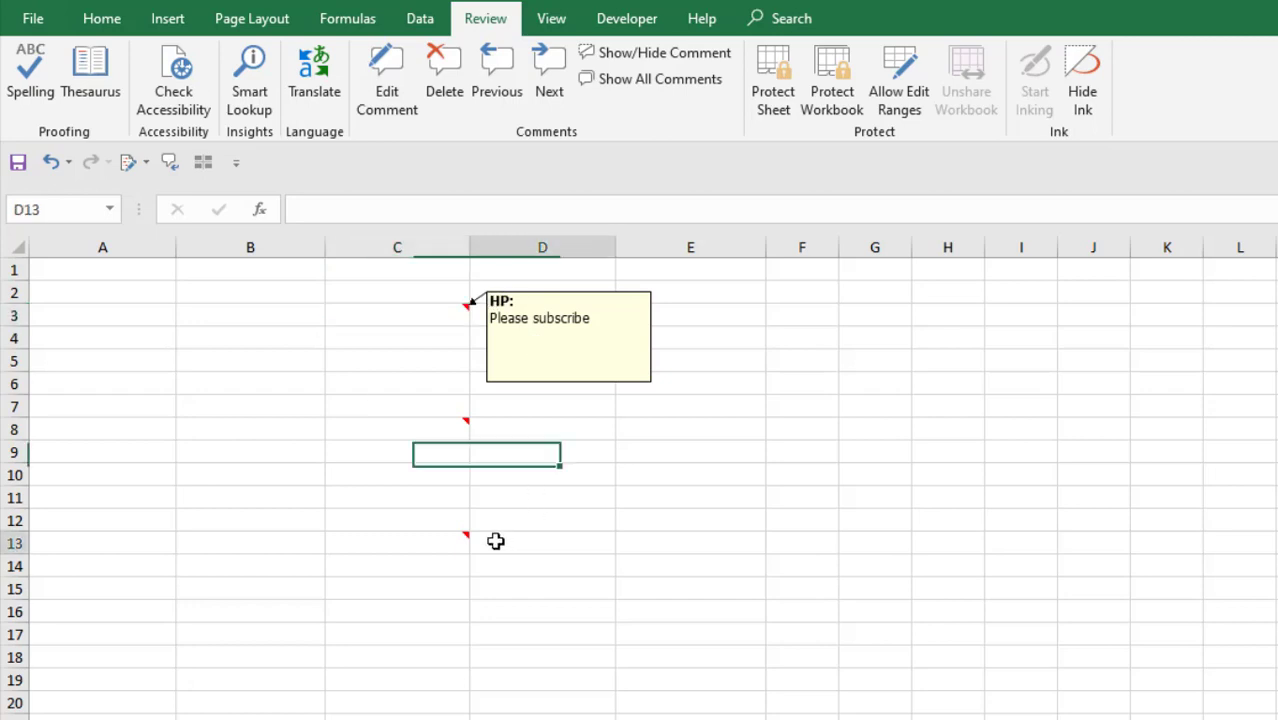
left_click(416, 317)
left_click(571, 326)
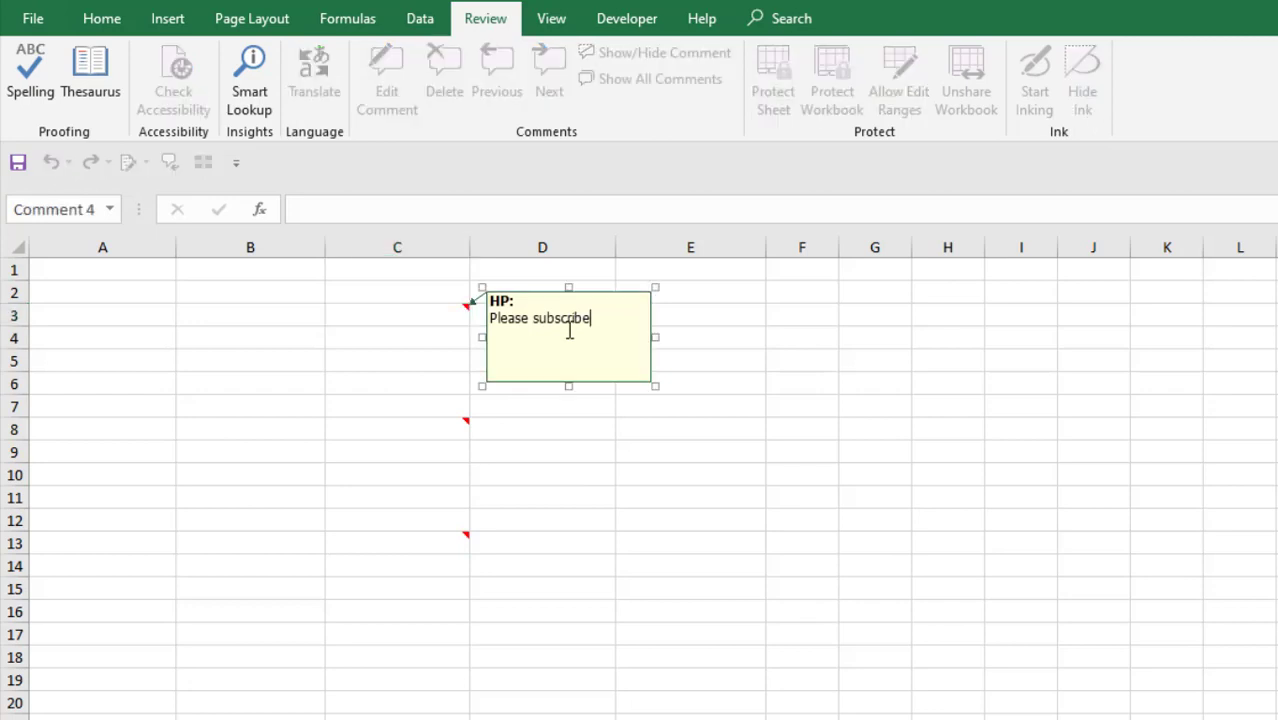
left_click(424, 310)
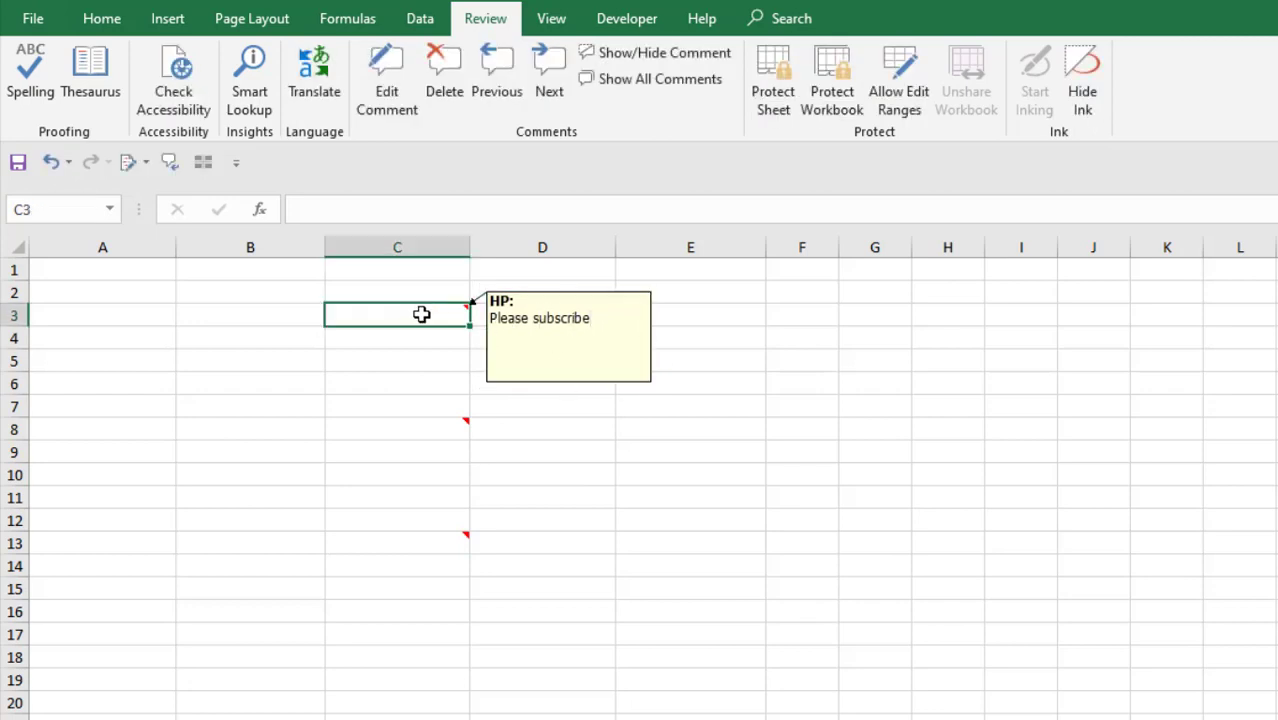
left_click(604, 333)
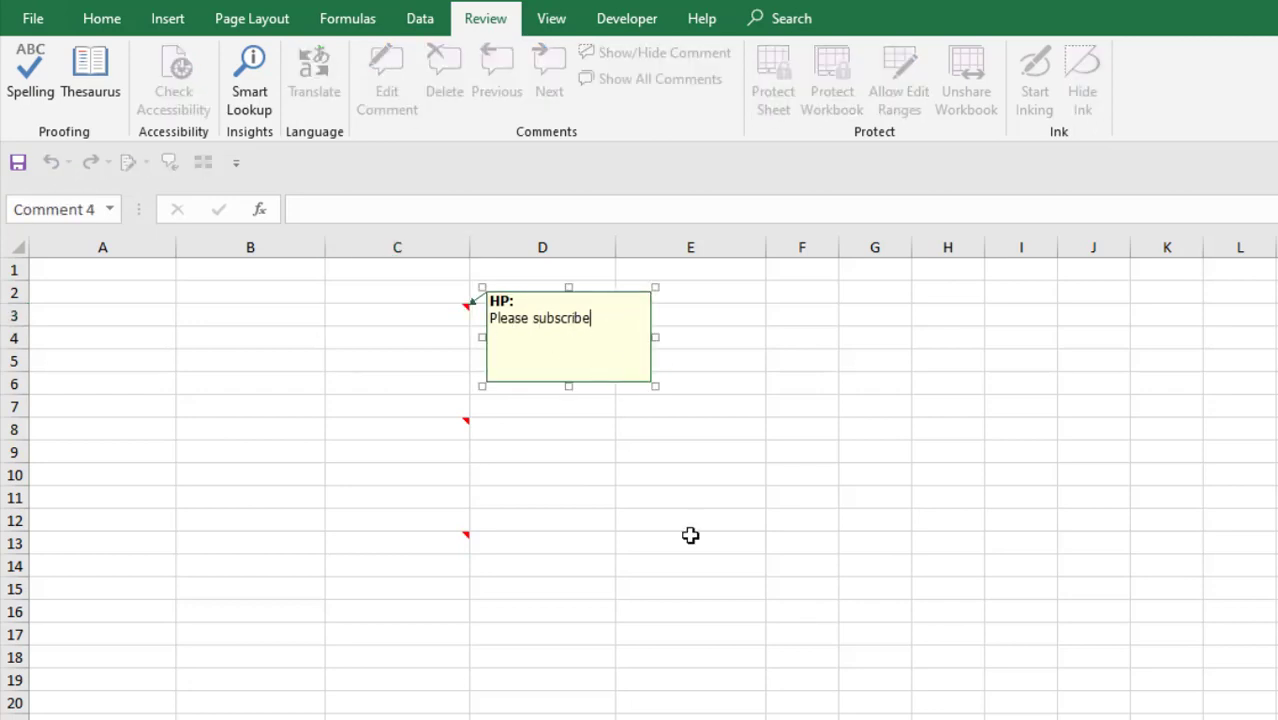
left_click(662, 568)
Edit the 'Excel 10 tutorial' comment on C8 with Shift+F2, then close it
mouse_move(431, 433)
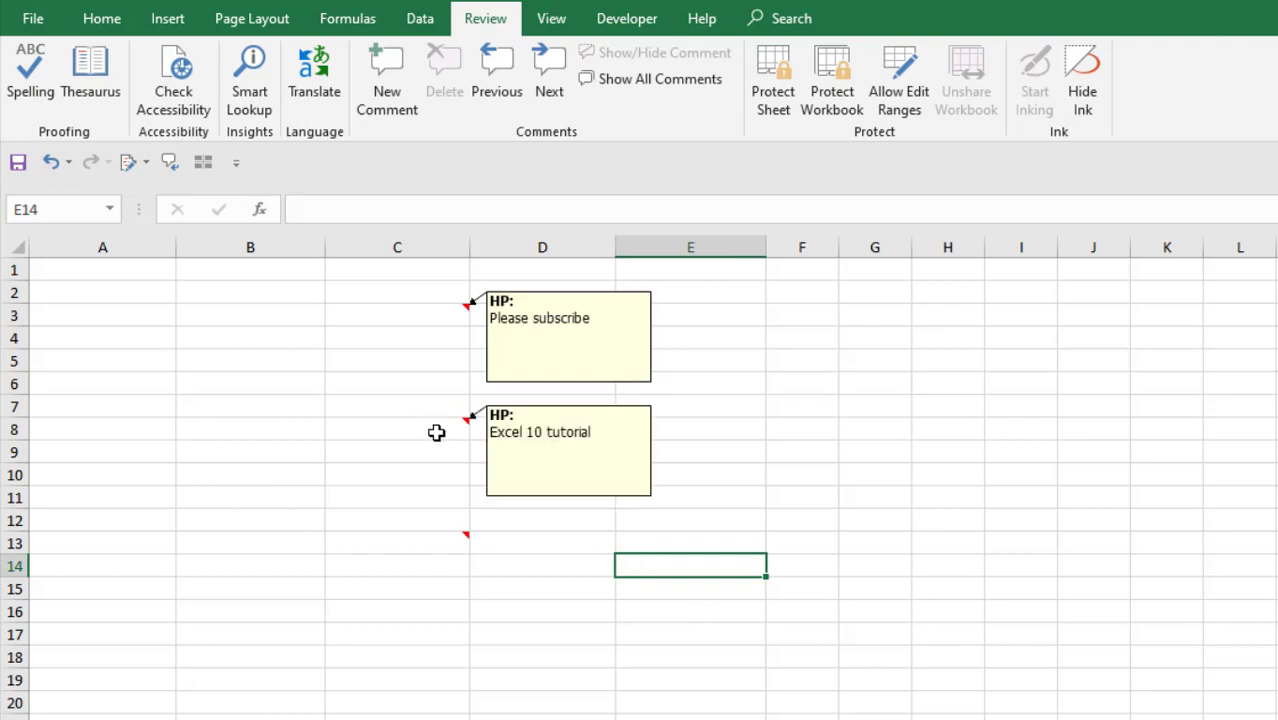
left_click(453, 430)
left_click(542, 431)
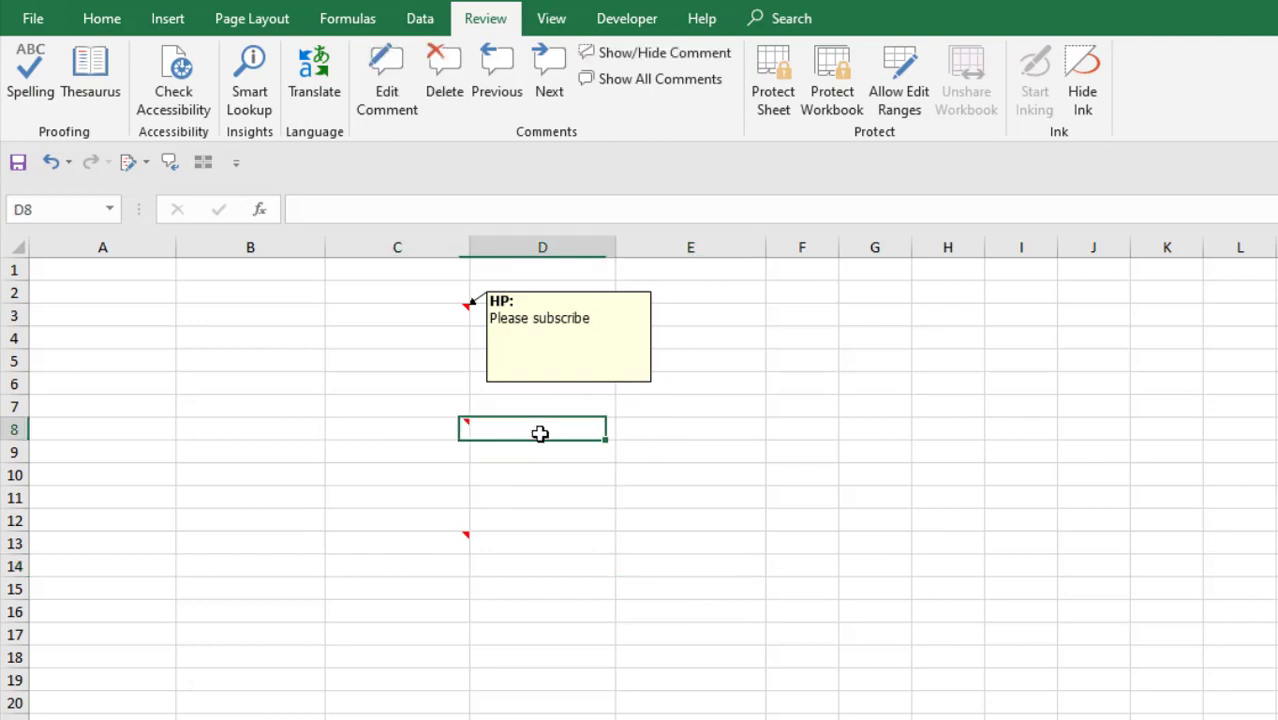
left_click(405, 437)
left_click(645, 520)
left_click(420, 429)
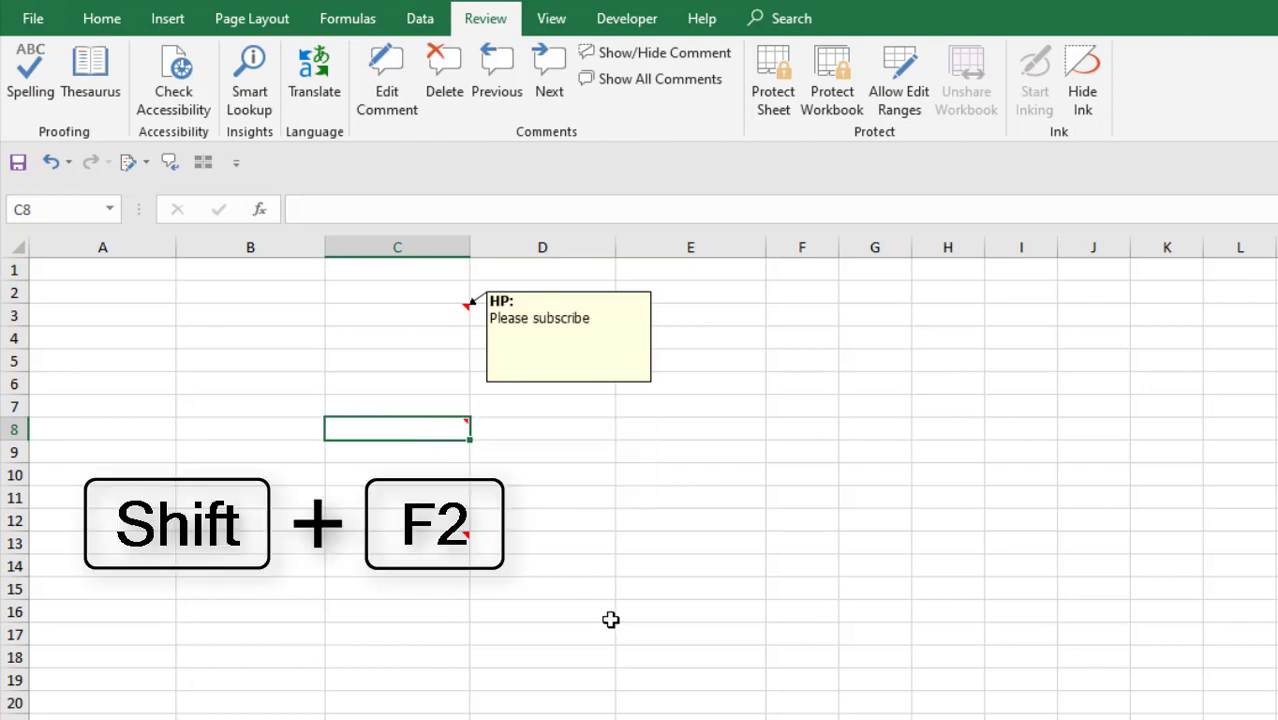
key("shift+F2")
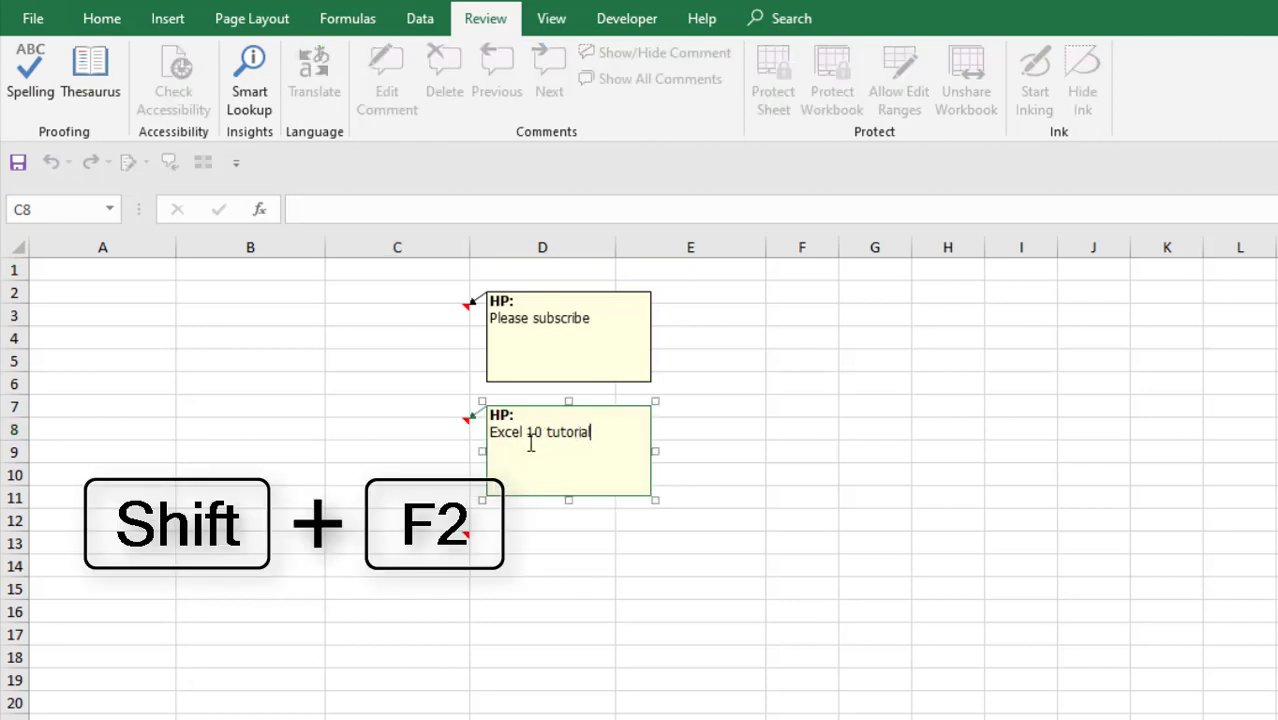
left_click(406, 545)
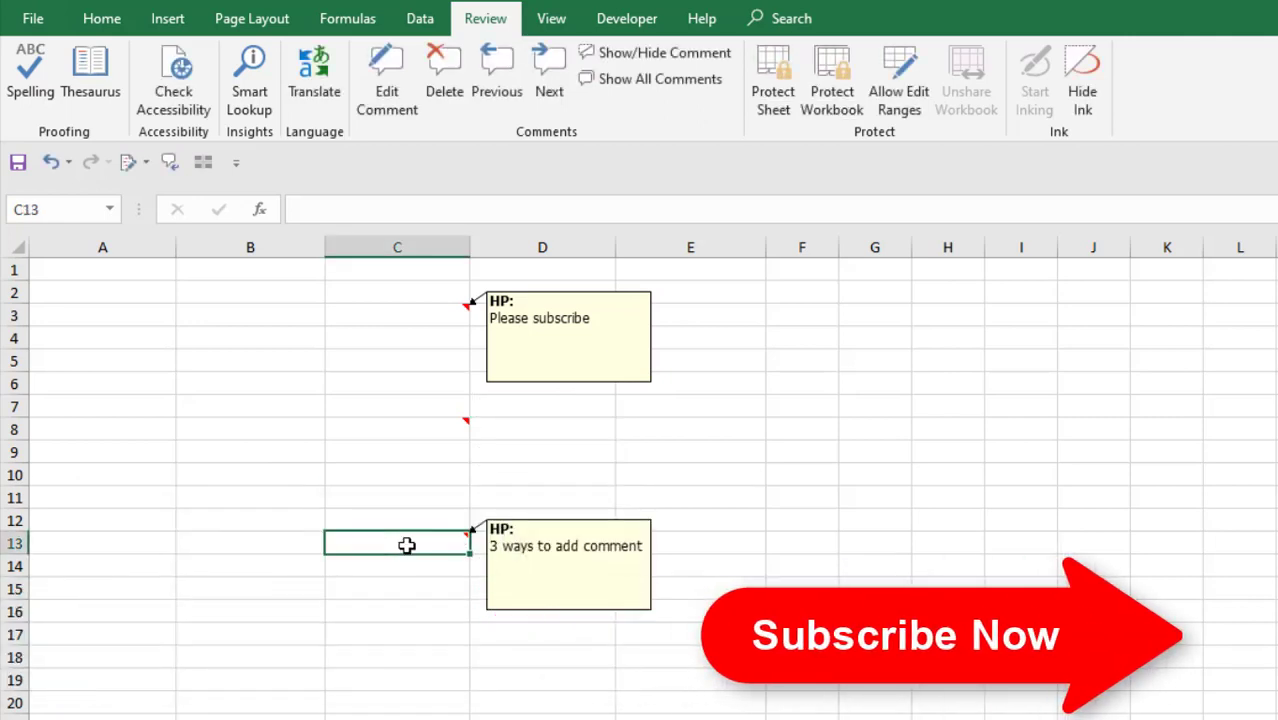
Edit the '3 ways to add comment' comment on C13, then click away to E9
key("shift+F2")
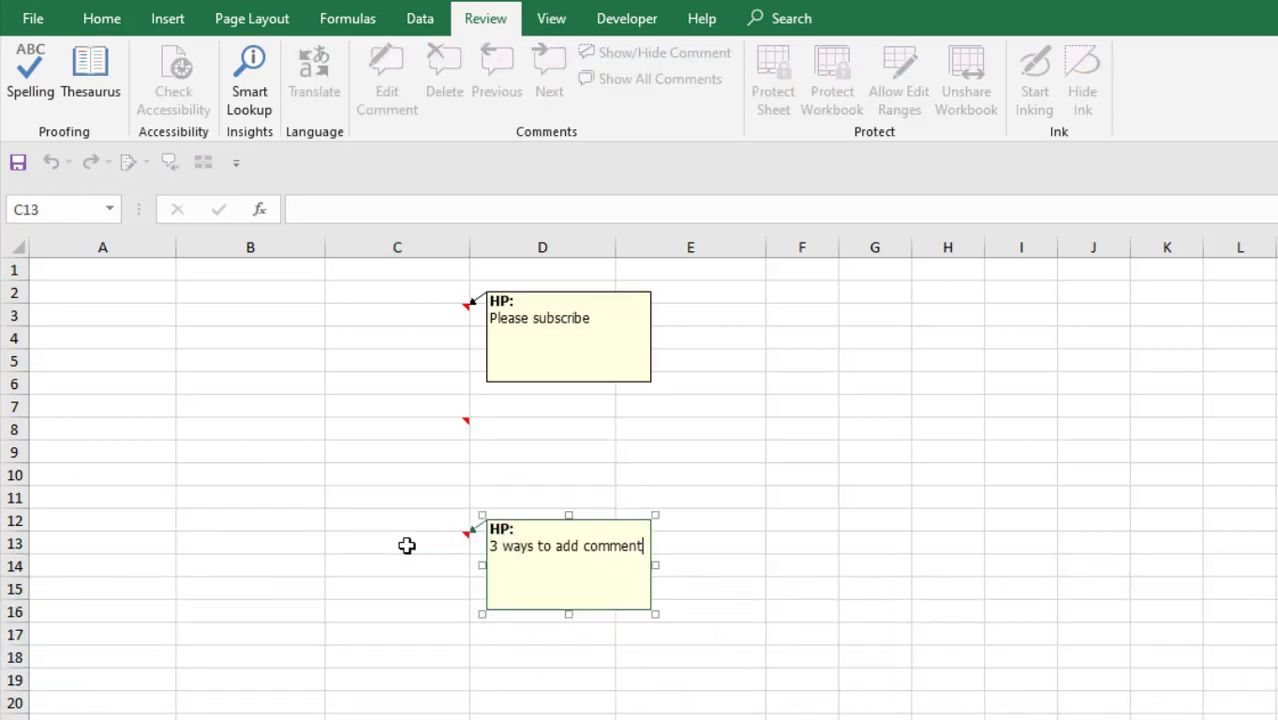
left_click(820, 444)
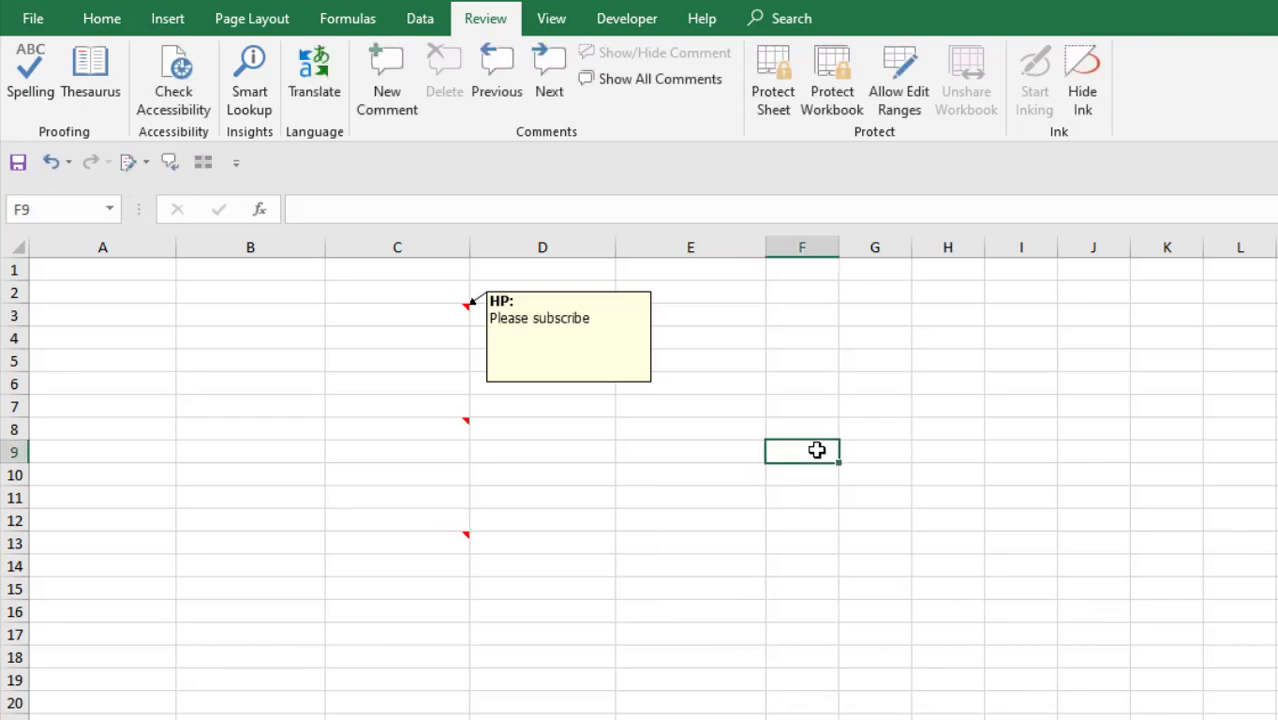
left_click(454, 538)
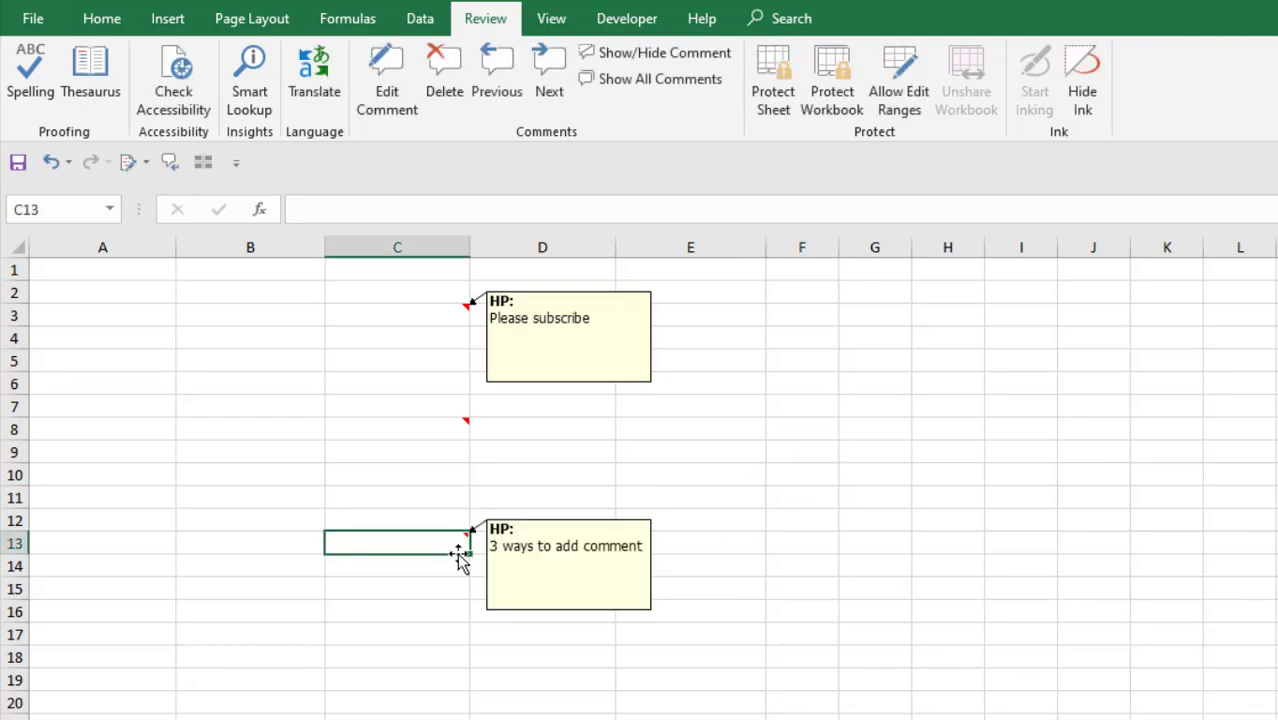
left_click(386, 100)
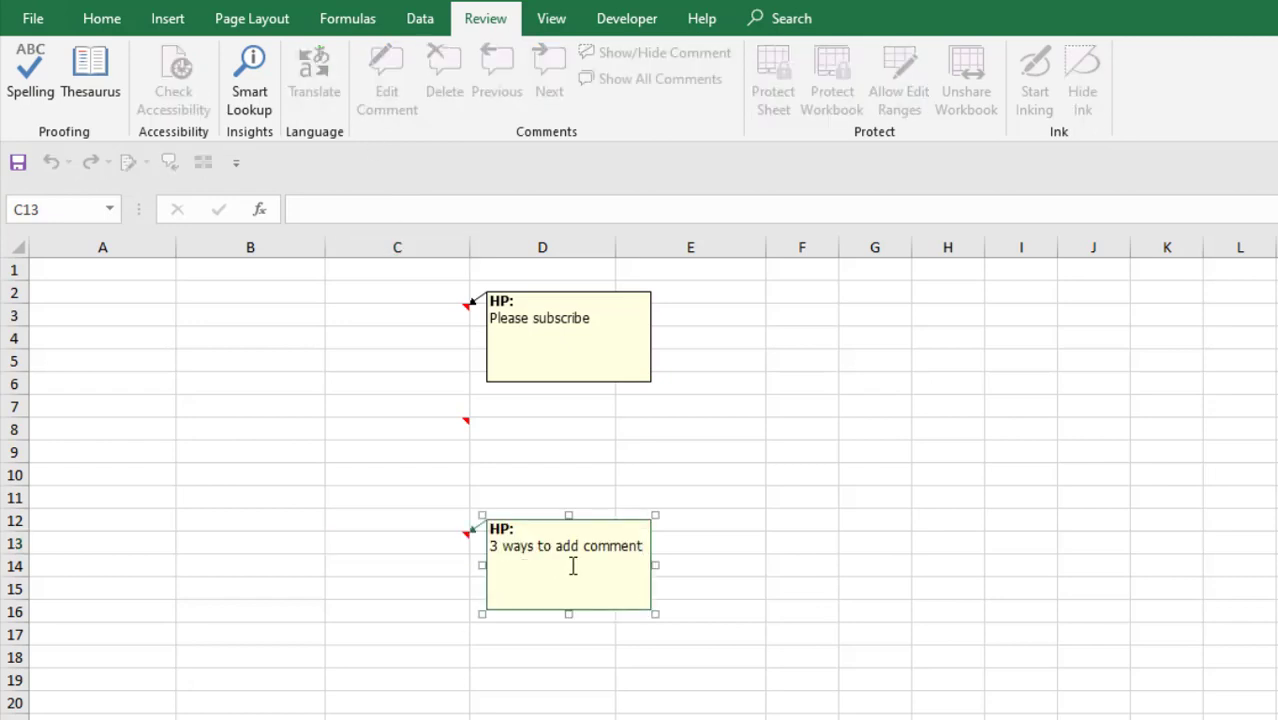
left_click(699, 450)
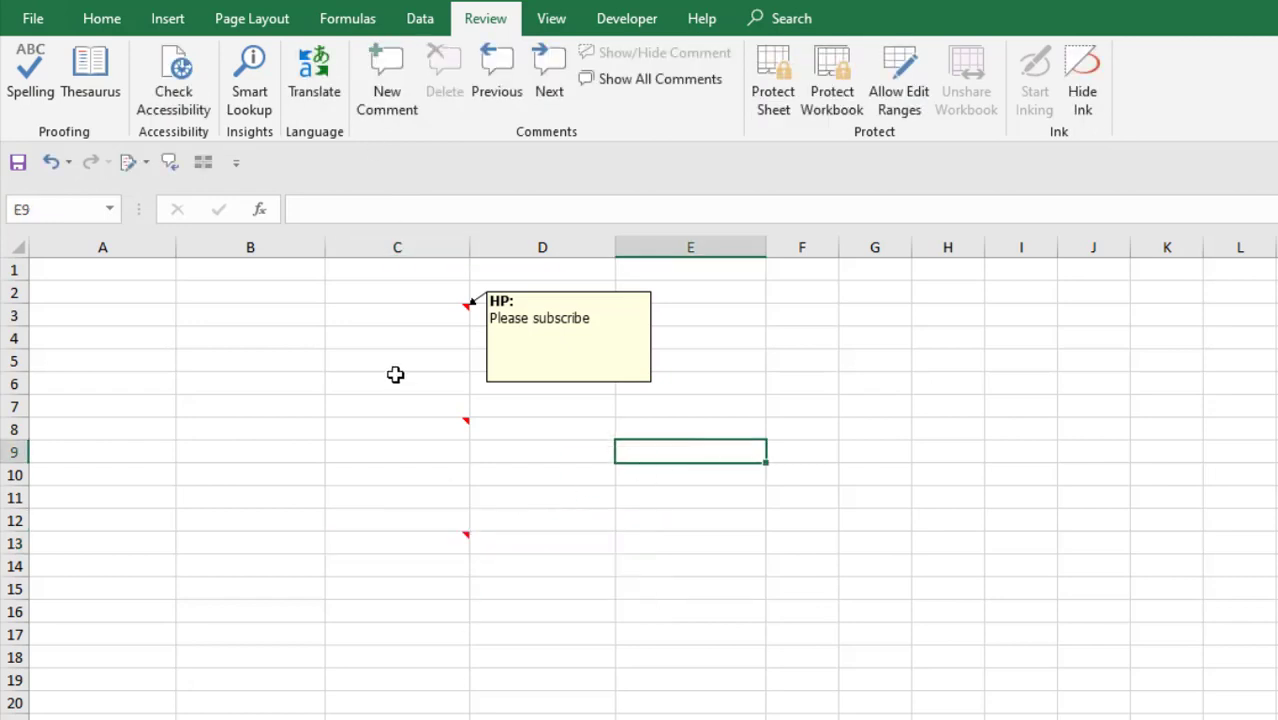
Reopen C8's 'Excel 10 tutorial' comment via Edit Comment, close it, then right-click C3
right_click(428, 430)
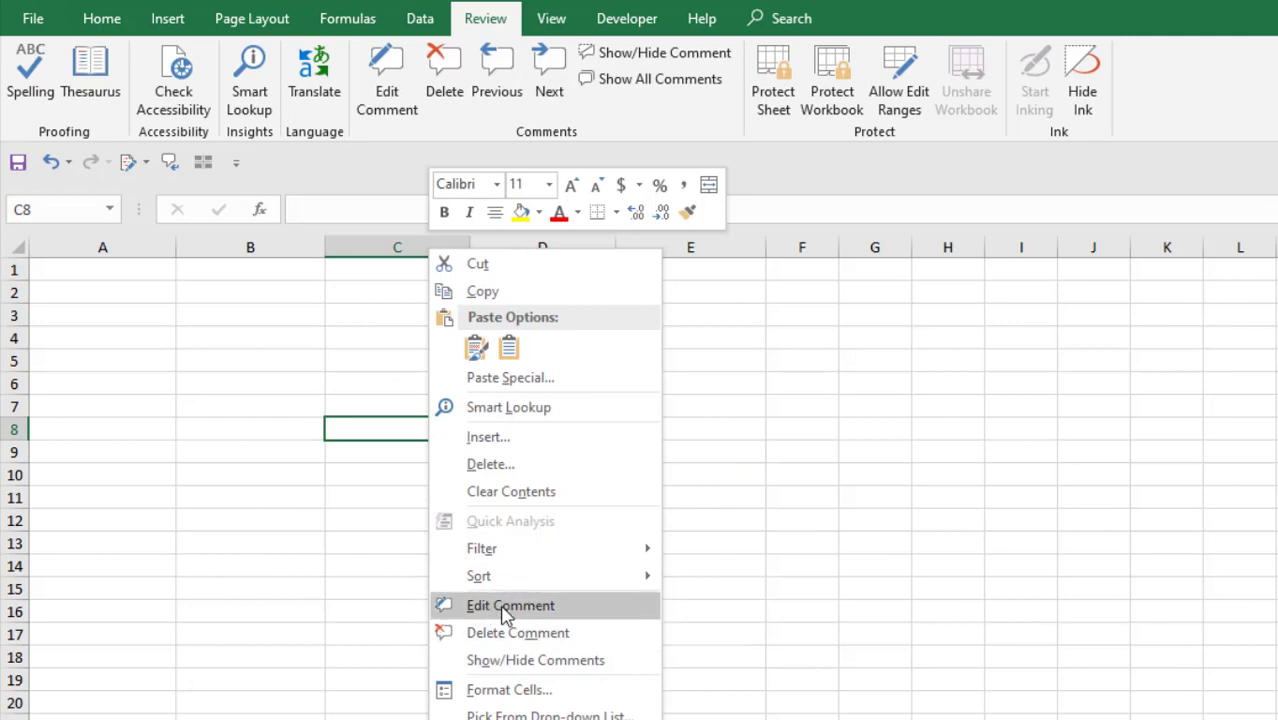
left_click(470, 605)
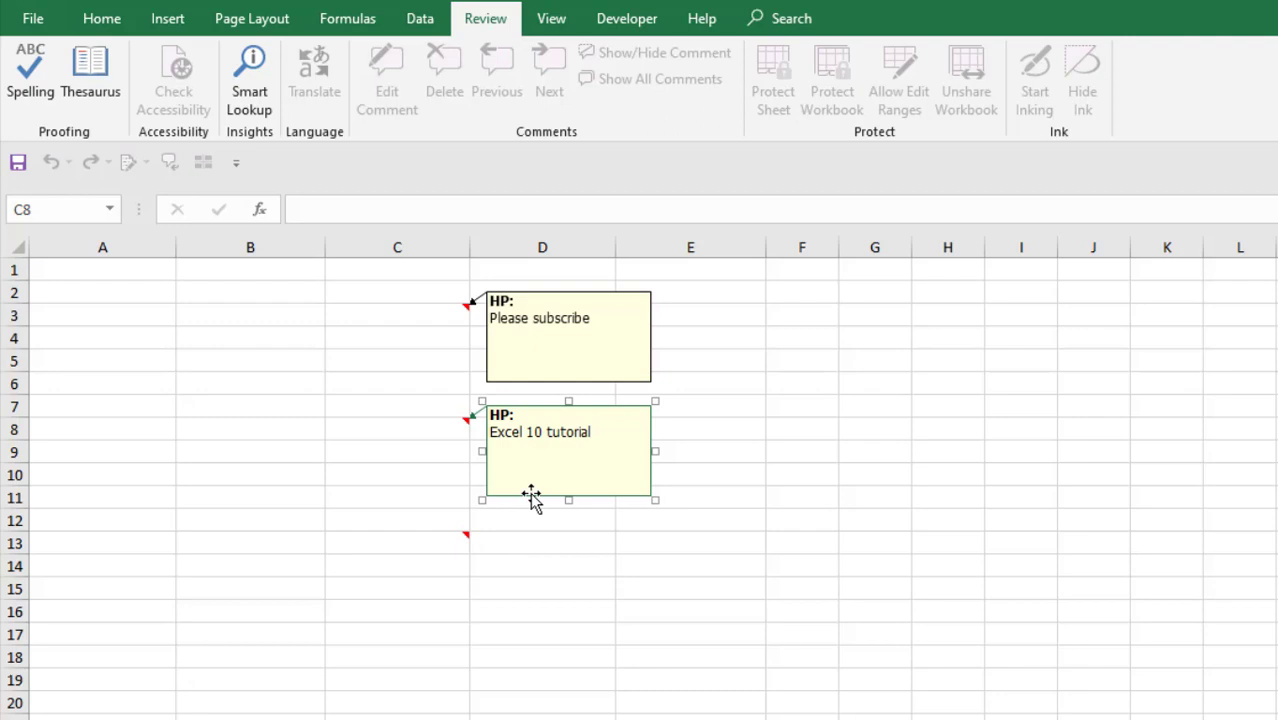
left_click(559, 586)
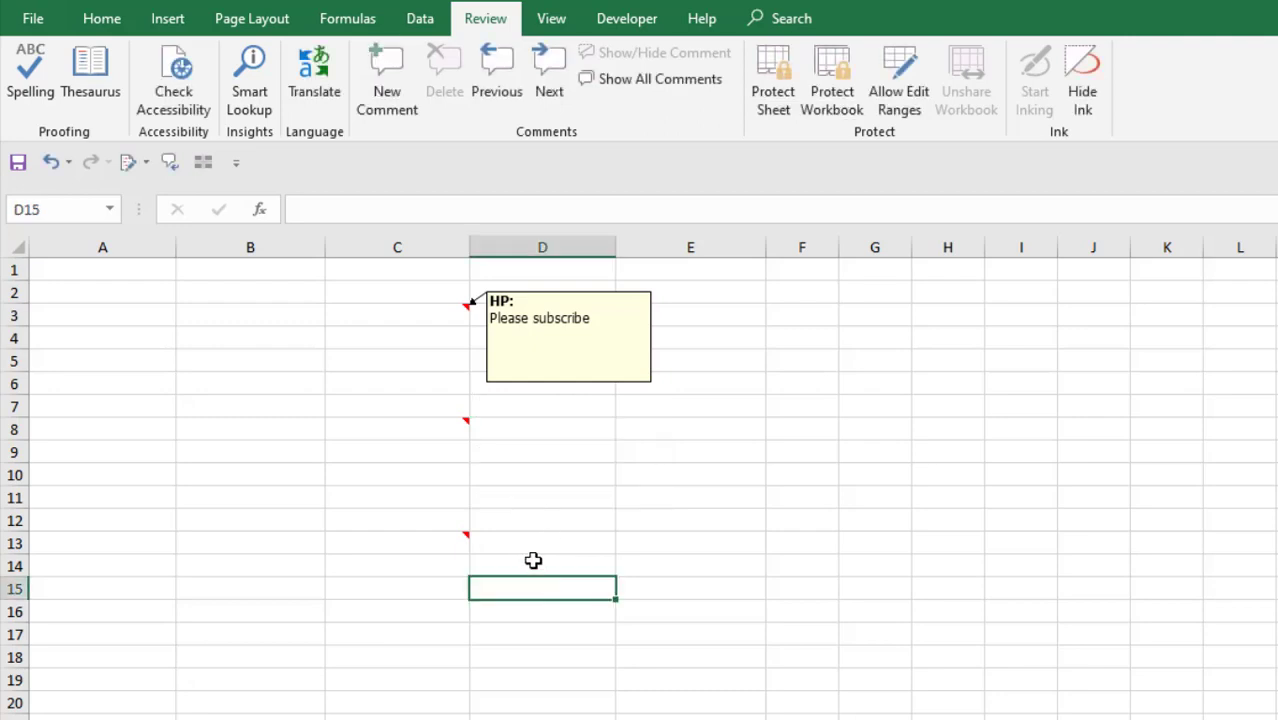
right_click(421, 315)
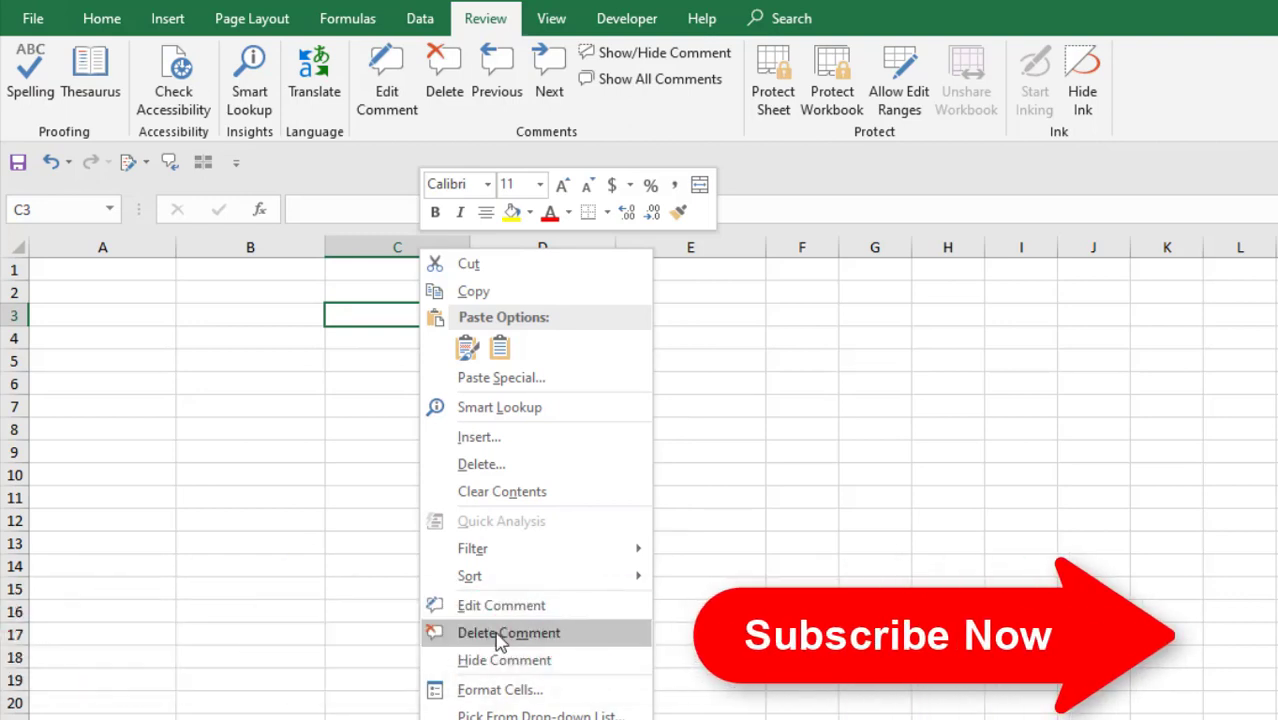
Delete cell C3 along with its 'Please subscribe' comment
left_click(361, 309)
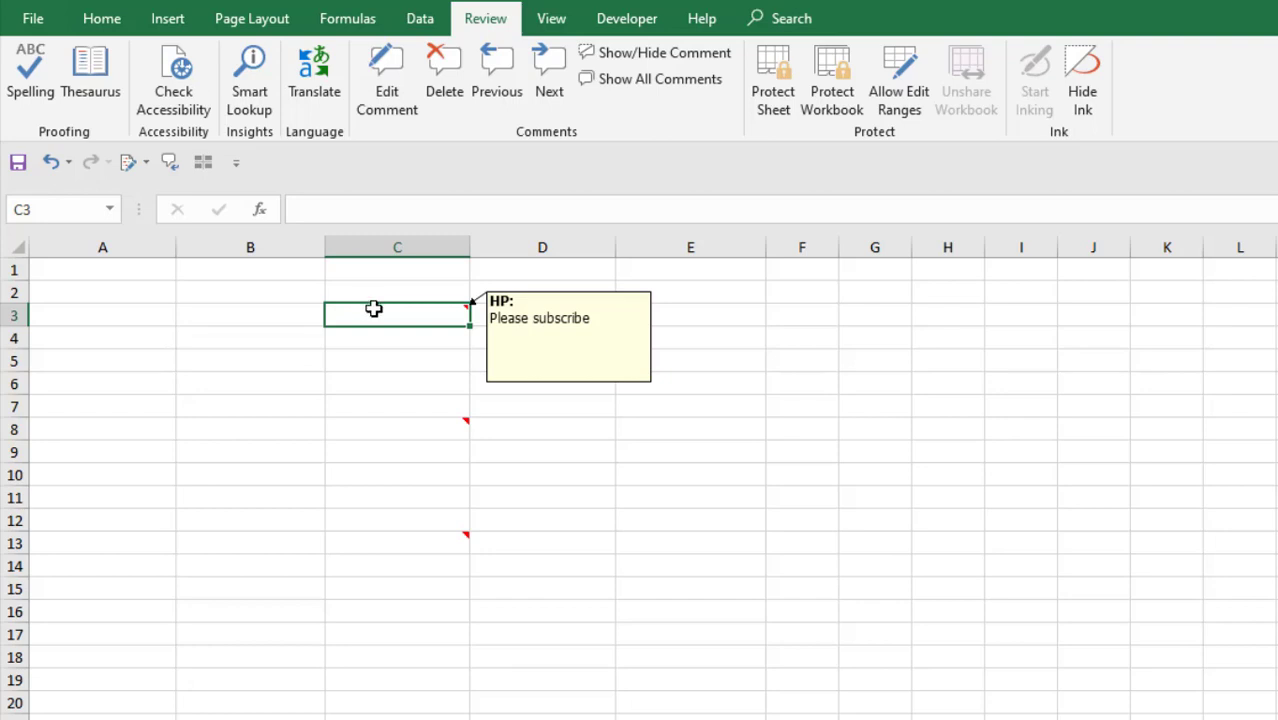
right_click(372, 311)
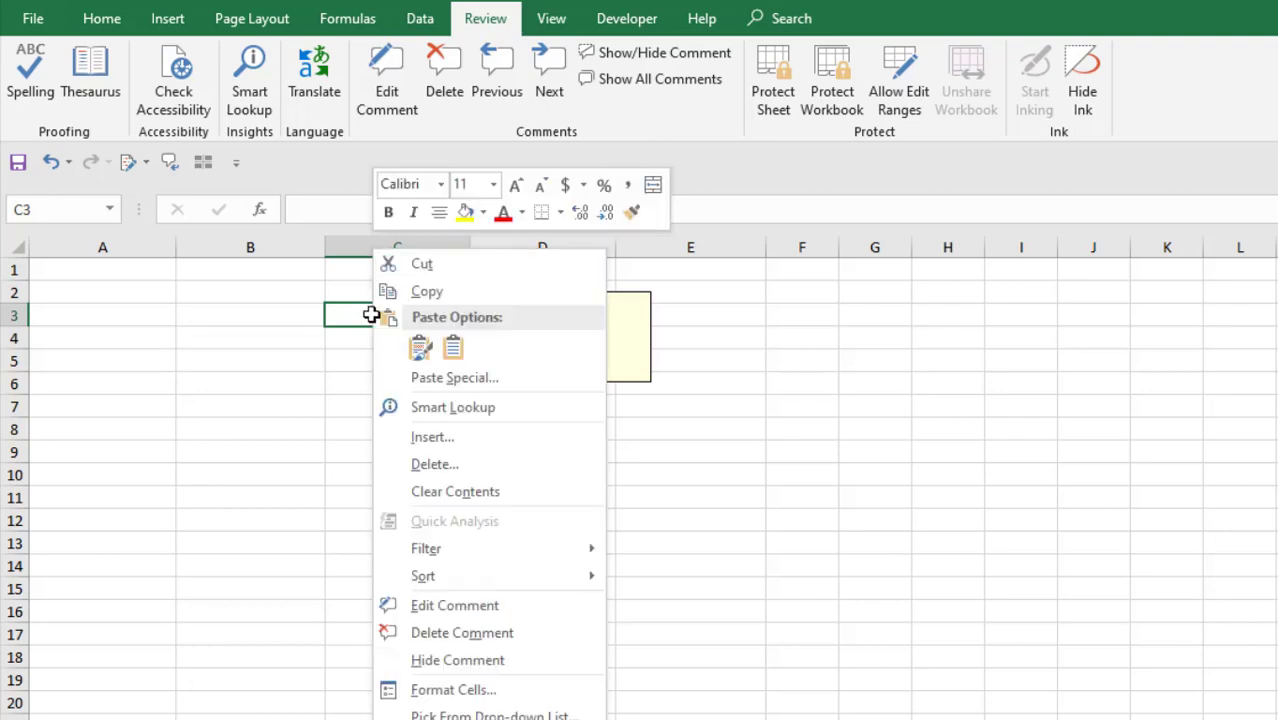
left_click(440, 466)
left_click(402, 533)
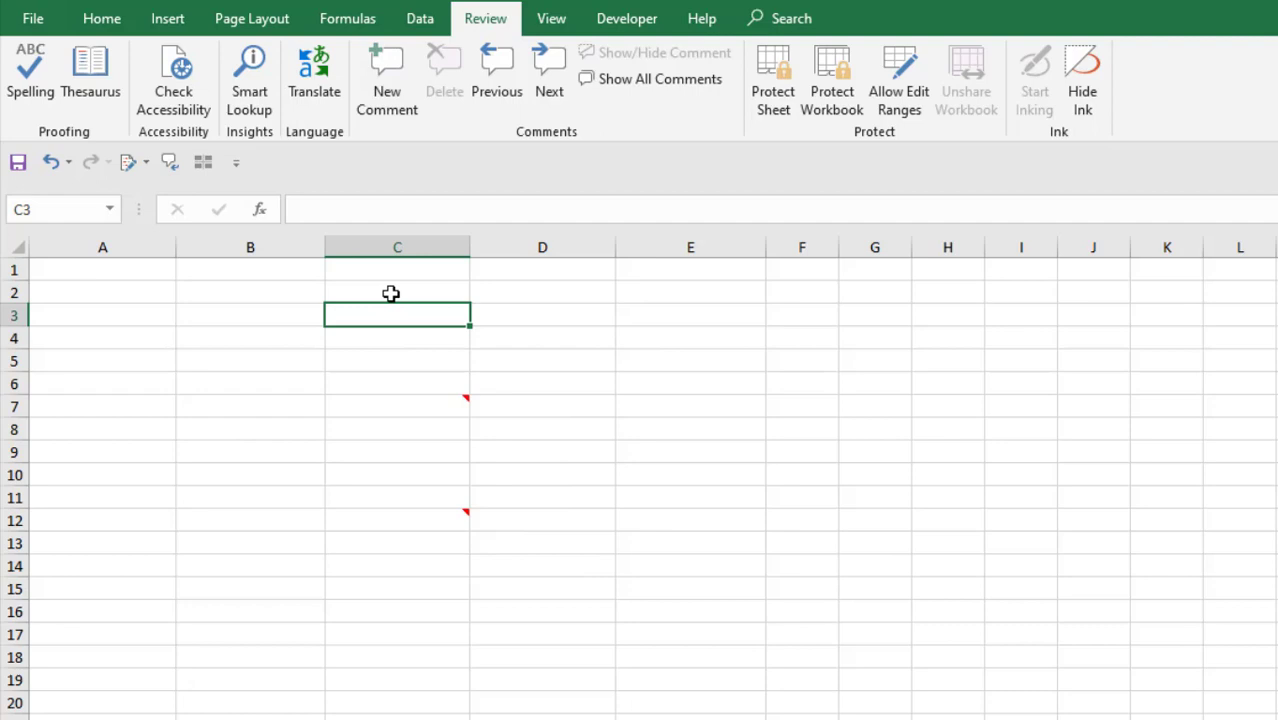
Remove the 'Excel 10 tutorial' comment from C7 with Review > Delete, then select C12
left_click(440, 401)
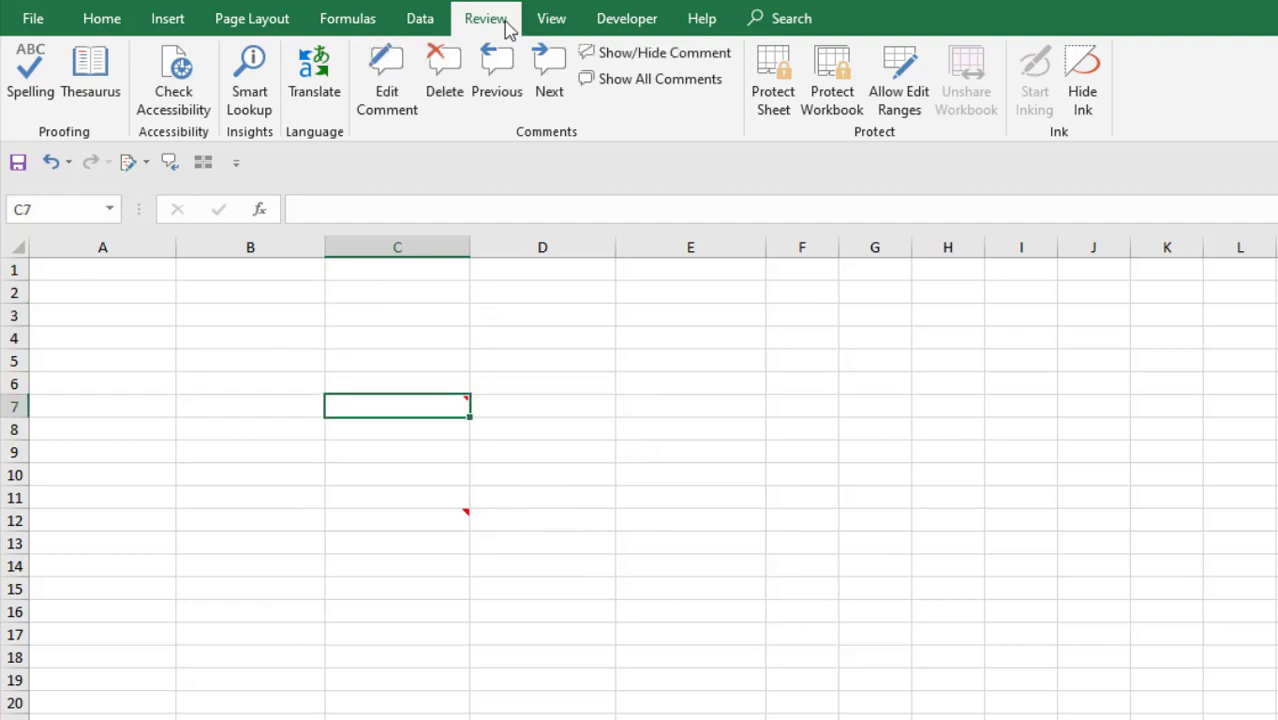
left_click(440, 110)
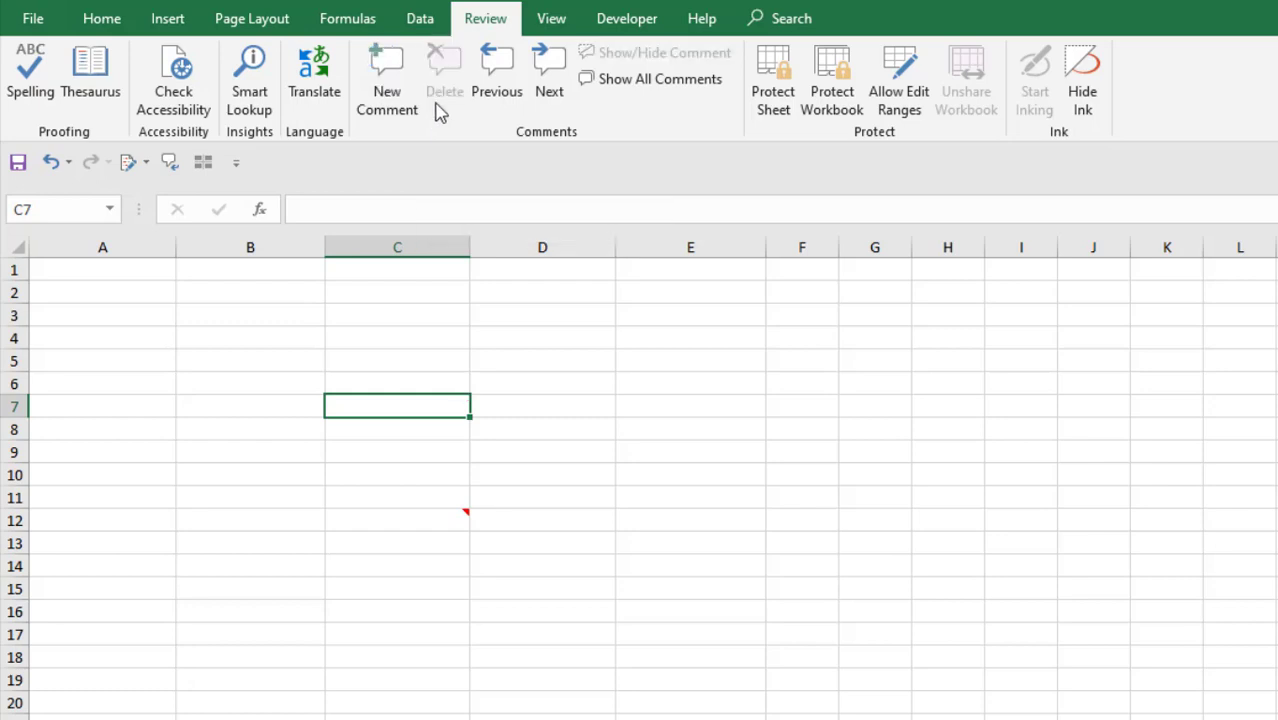
left_click(409, 517)
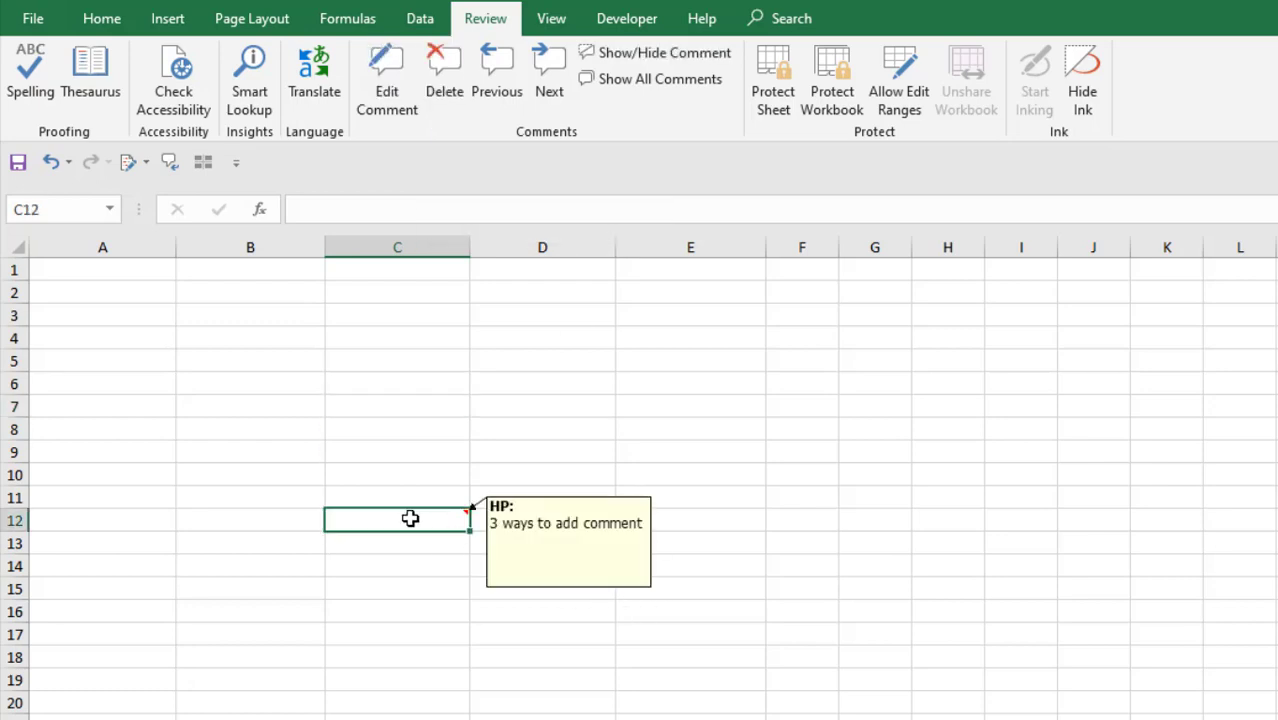
left_click(101, 18)
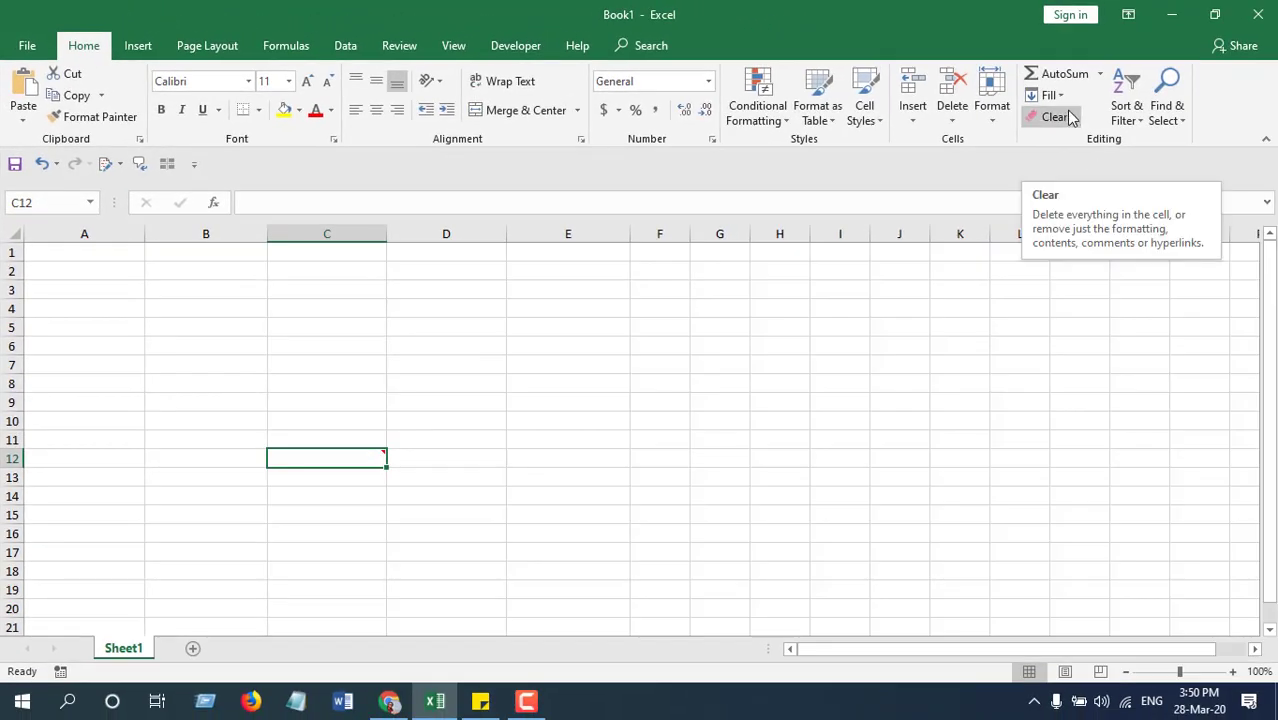
Remove C12's '3 ways to add comment' comment with Home > Clear > Clear Comments
left_click(1072, 119)
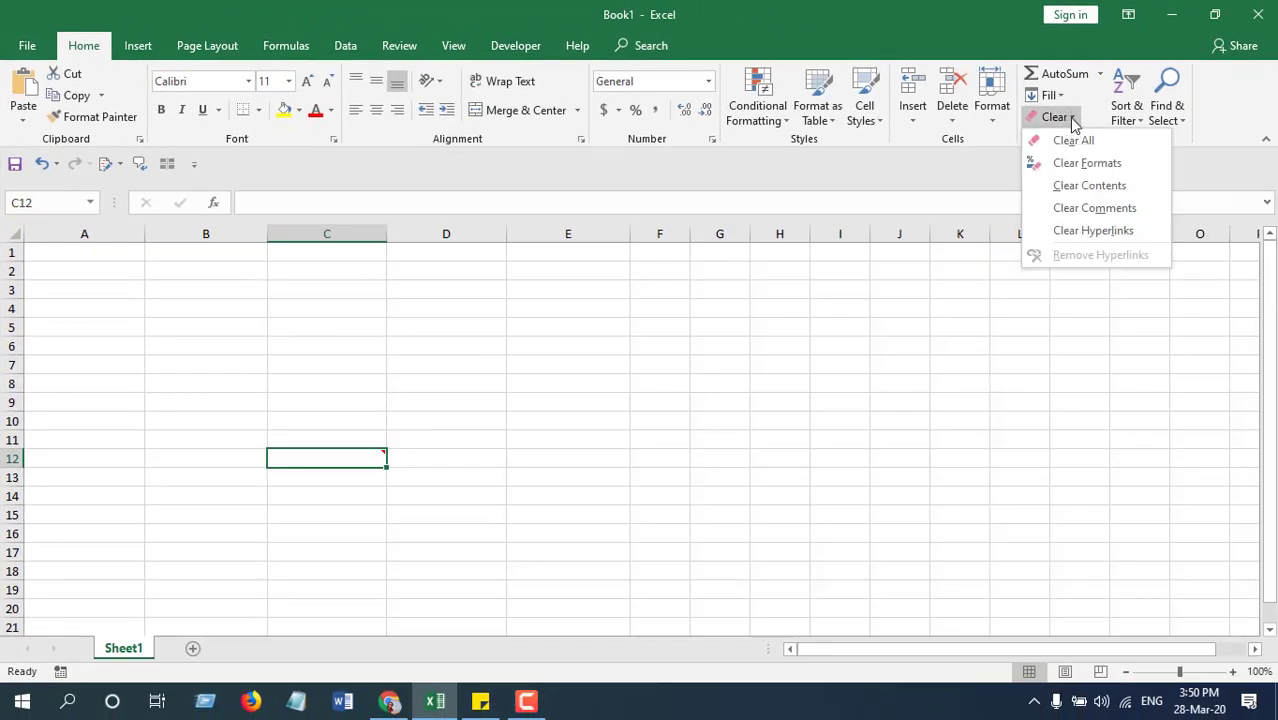
left_click(1088, 210)
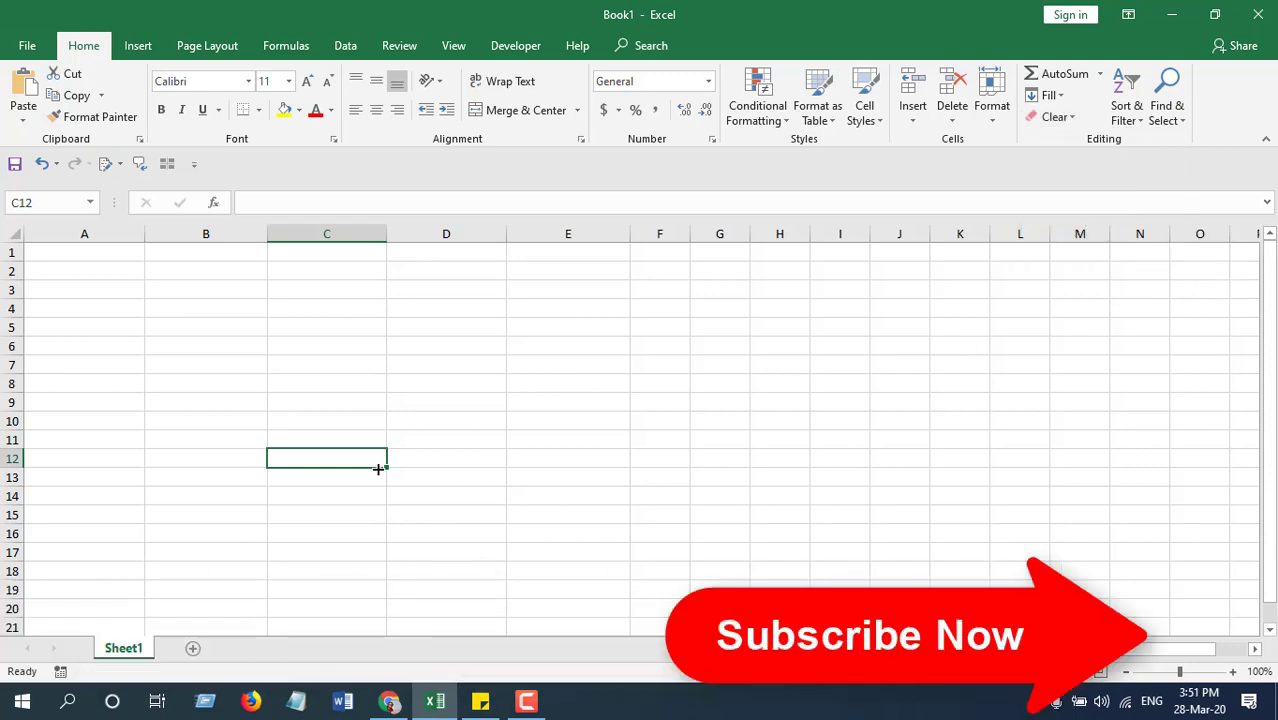